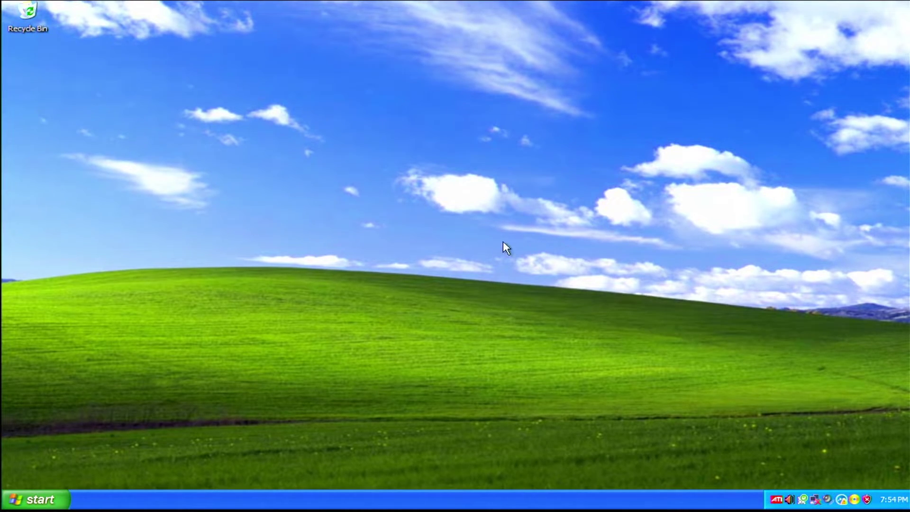
Uninstall Adobe Flash Player 10 Plugin through Control Panel's Add or Remove Programs.
{"action": "left_click", "coordinate": [39, 503]}
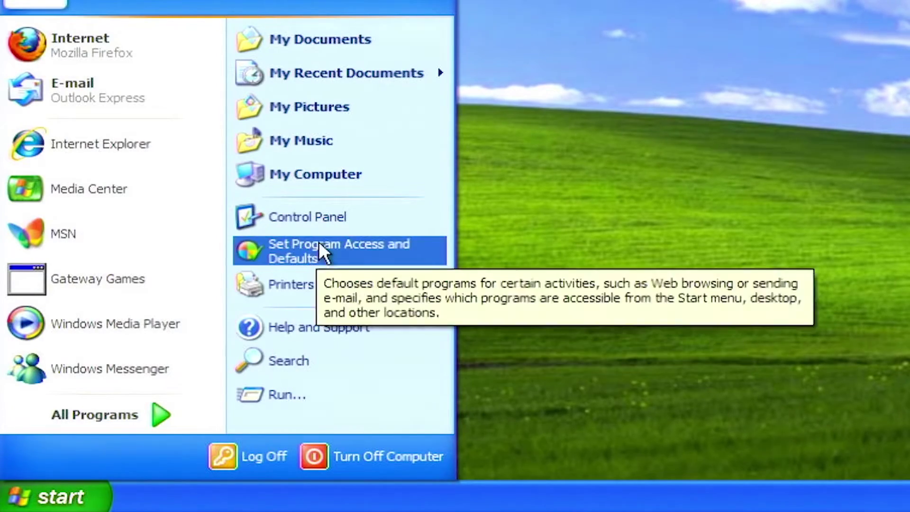
{"action": "left_click", "coordinate": [338, 218]}
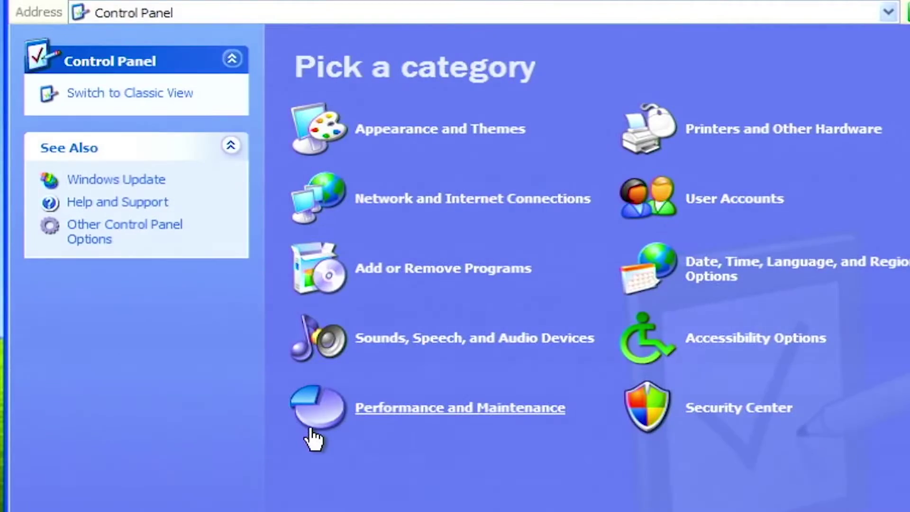
{"action": "left_click", "coordinate": [446, 272]}
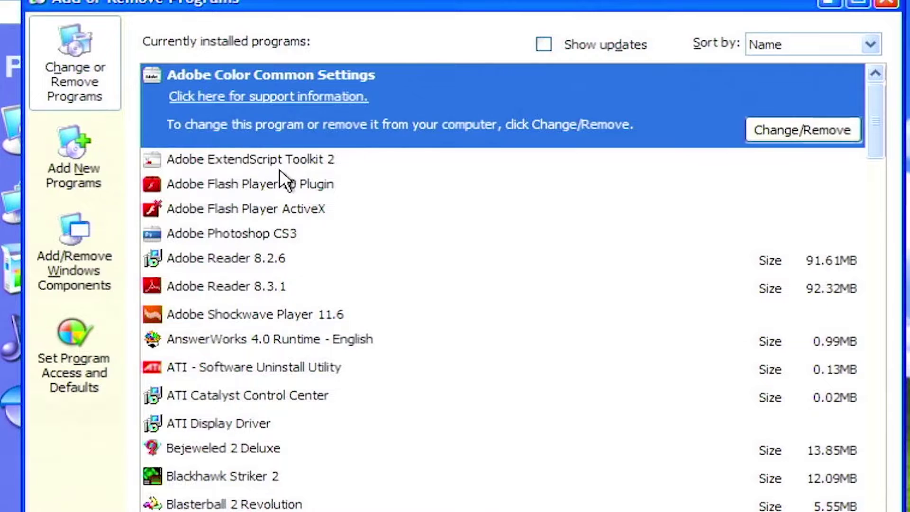
{"action": "left_click", "coordinate": [280, 185]}
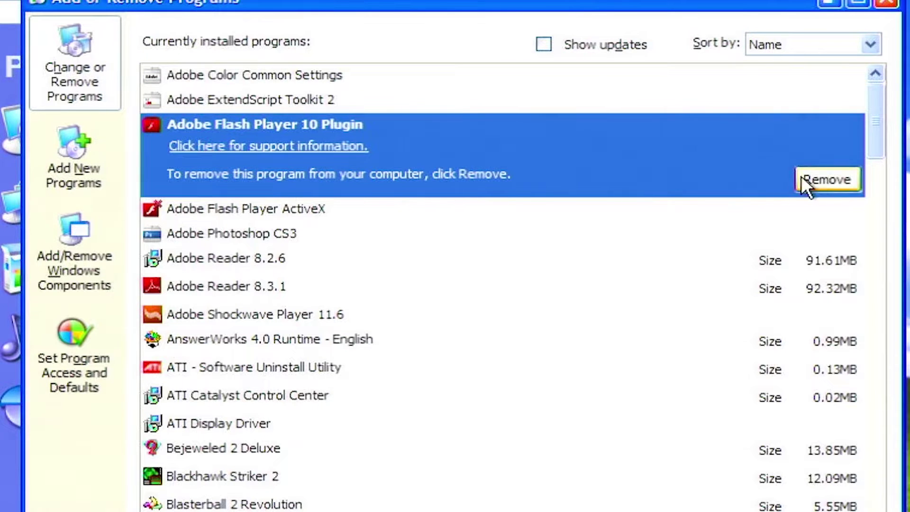
{"action": "left_click", "coordinate": [830, 180]}
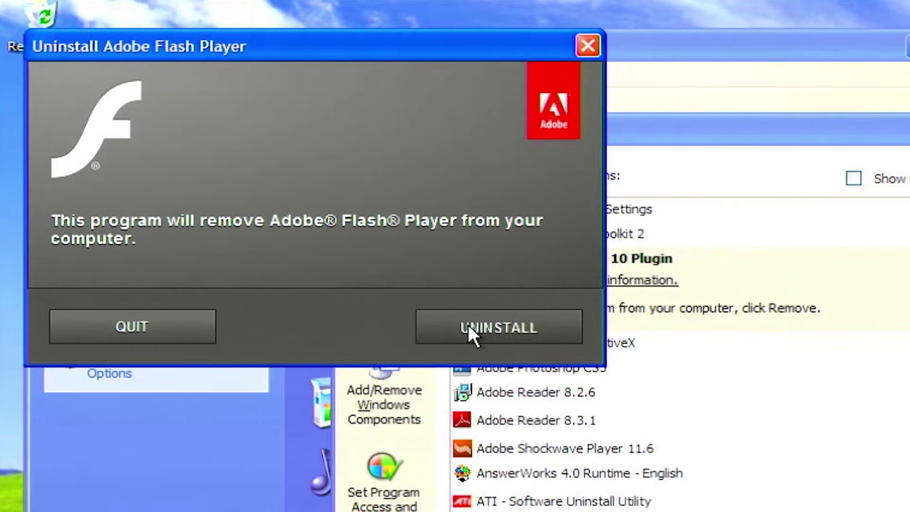
{"action": "left_click", "coordinate": [165, 193]}
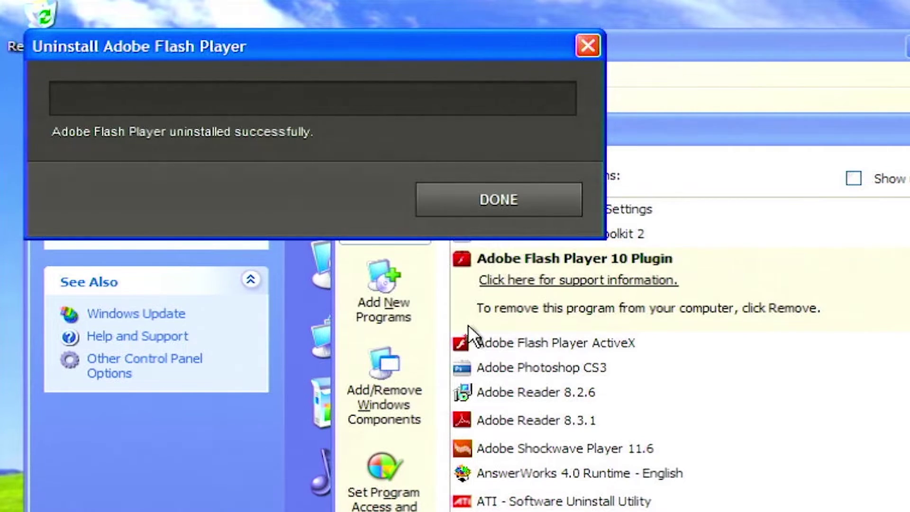
{"action": "left_click", "coordinate": [470, 210]}
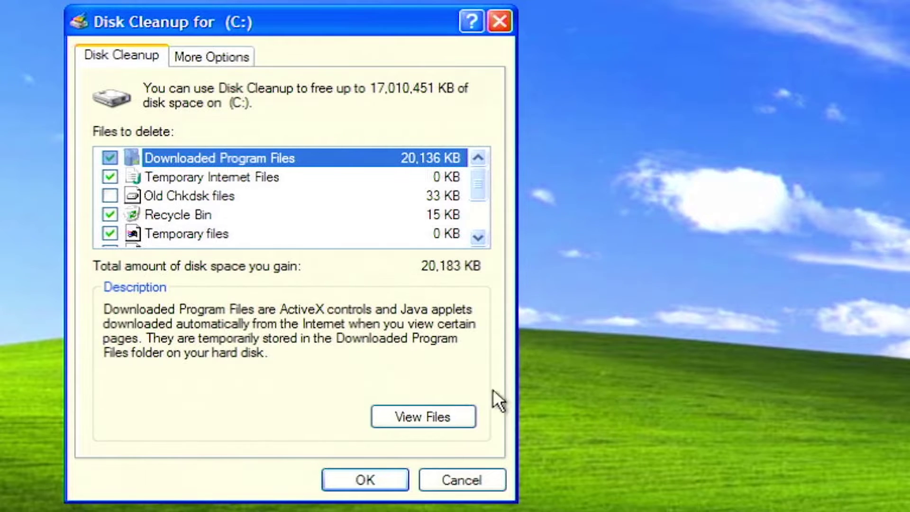
Clean drive C: with Old Chkdsk files included and confirm the deletion.
{"action": "left_click", "coordinate": [112, 194]}
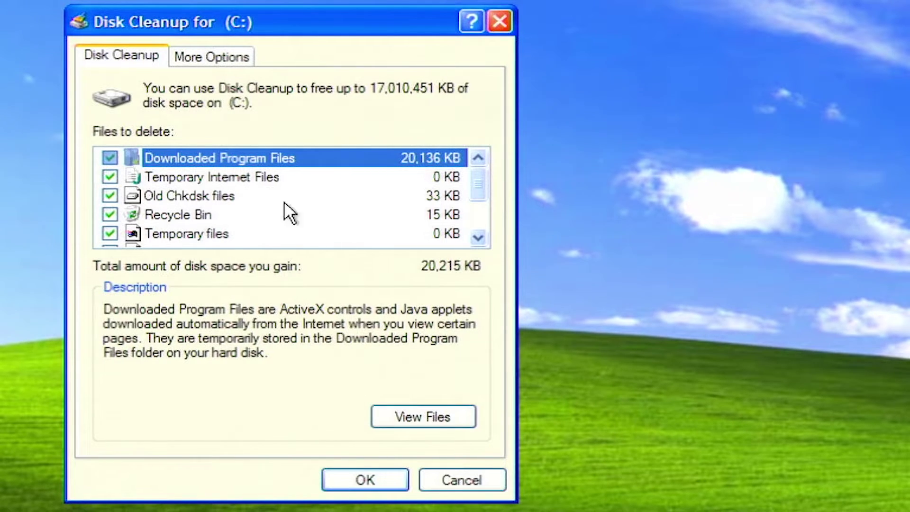
{"action": "left_click", "coordinate": [477, 237]}
{"action": "left_click", "coordinate": [477, 237]}
{"action": "left_click", "coordinate": [477, 238]}
{"action": "left_click", "coordinate": [477, 238]}
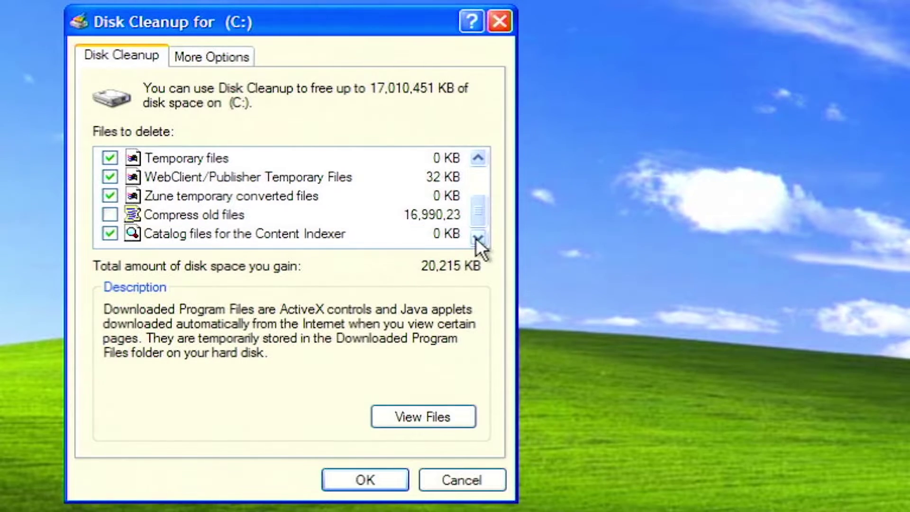
{"action": "left_click", "coordinate": [404, 482]}
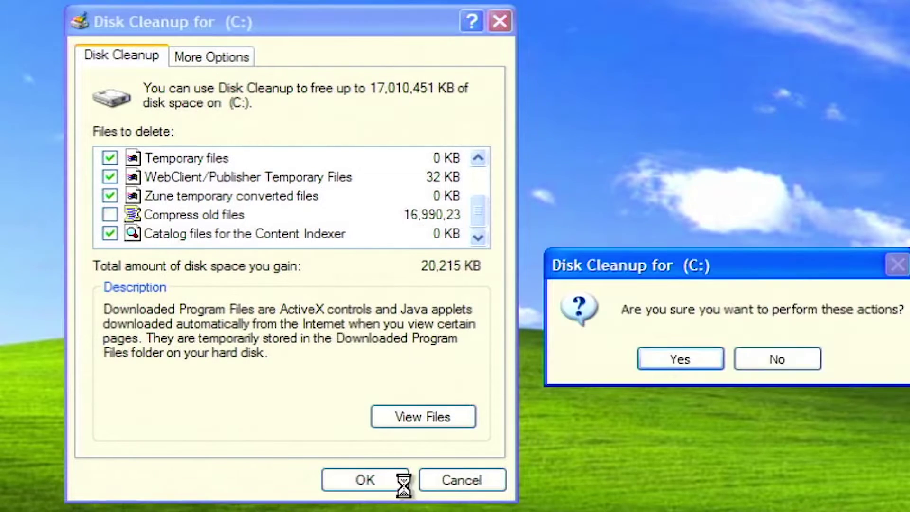
{"action": "left_click", "coordinate": [671, 360]}
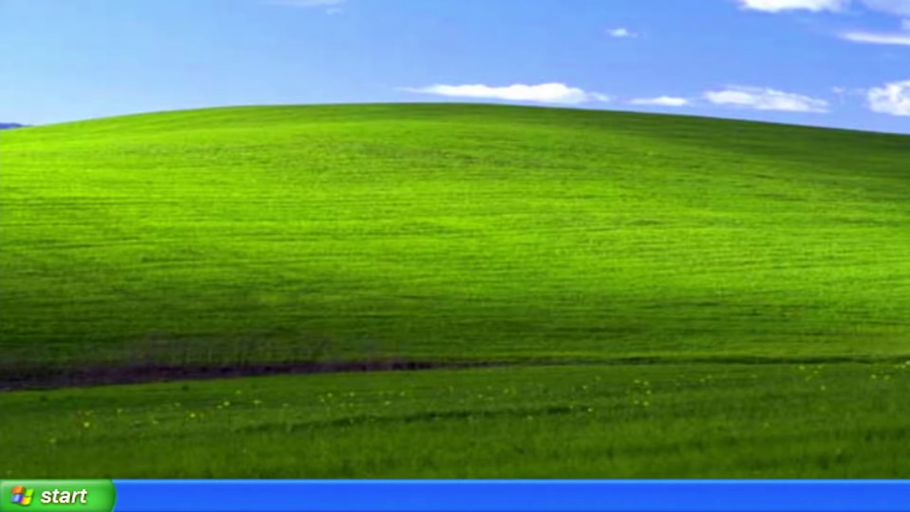
Launch Disk Cleanup with the cleanmgr command from the Run box.
{"action": "key", "text": "super+r"}
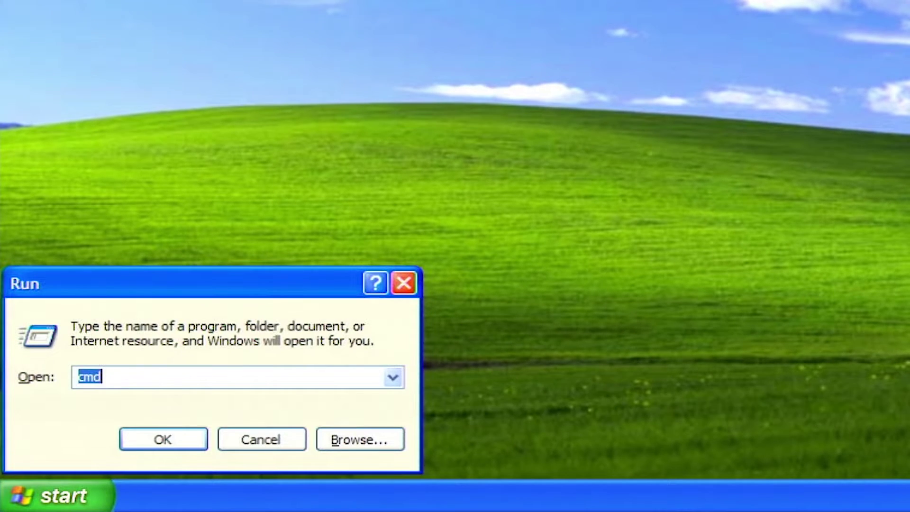
{"action": "type", "text": "cleanmg"}
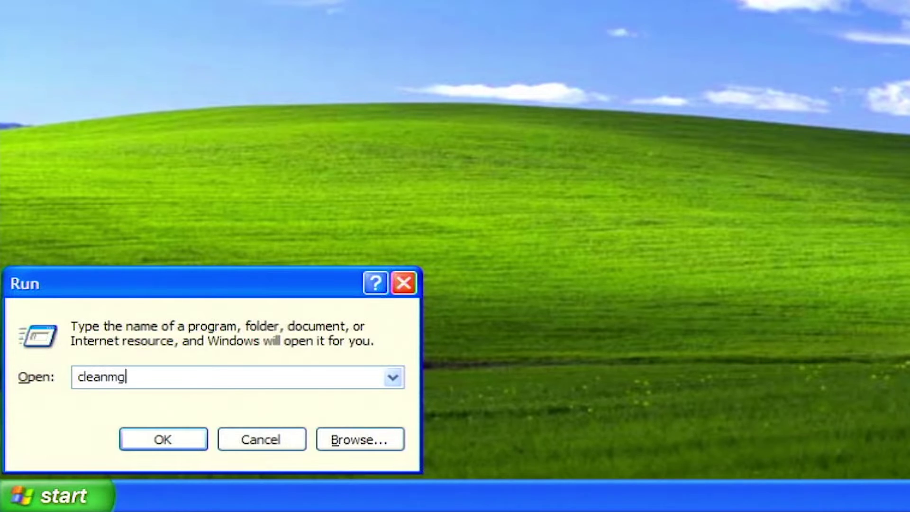
{"action": "type", "text": "r"}
{"action": "key", "text": "Return"}
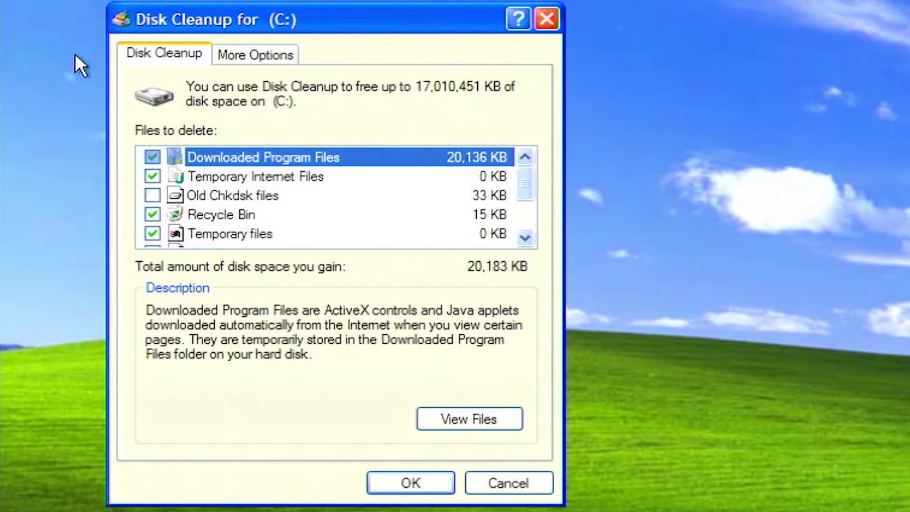
Clean drive C: again with Old Chkdsk files included and confirm.
{"action": "left_click", "coordinate": [155, 192]}
{"action": "scroll", "coordinate": [155, 191], "scroll_direction": "down", "scroll_amount": 2}
{"action": "left_click", "coordinate": [450, 488]}
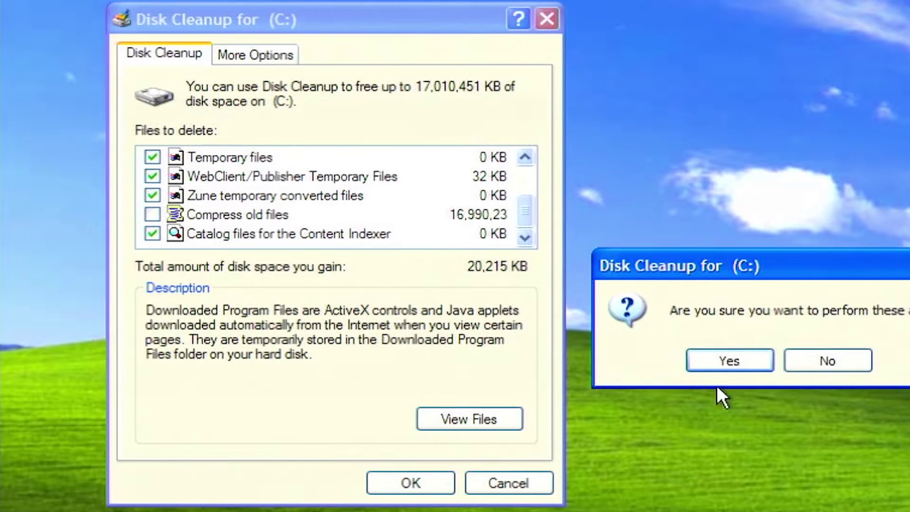
{"action": "left_click", "coordinate": [721, 363]}
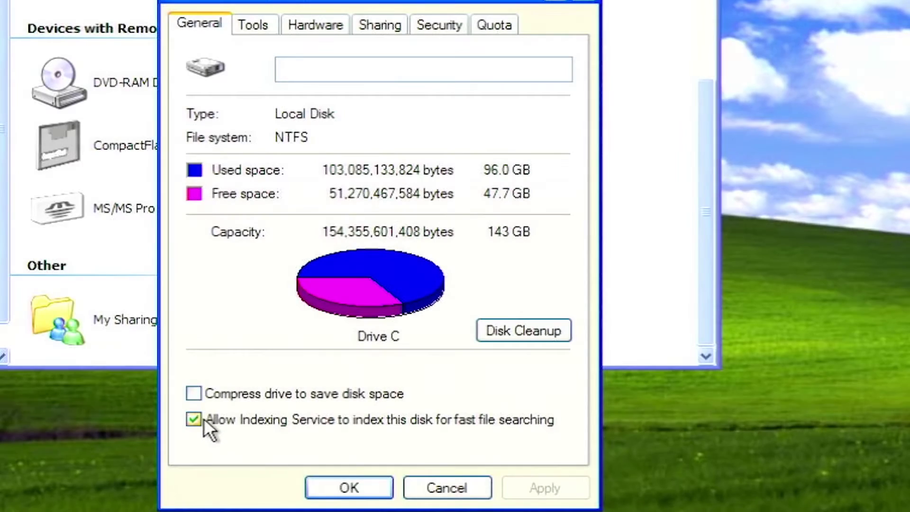
Turn off indexing on drive C: for all subfolders and files, ignoring access errors.
{"action": "left_click", "coordinate": [204, 418]}
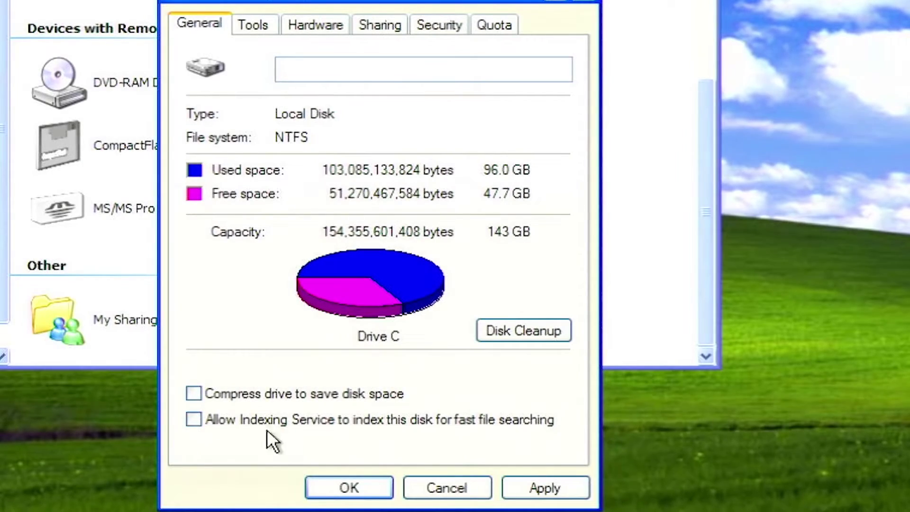
{"action": "left_click", "coordinate": [582, 484]}
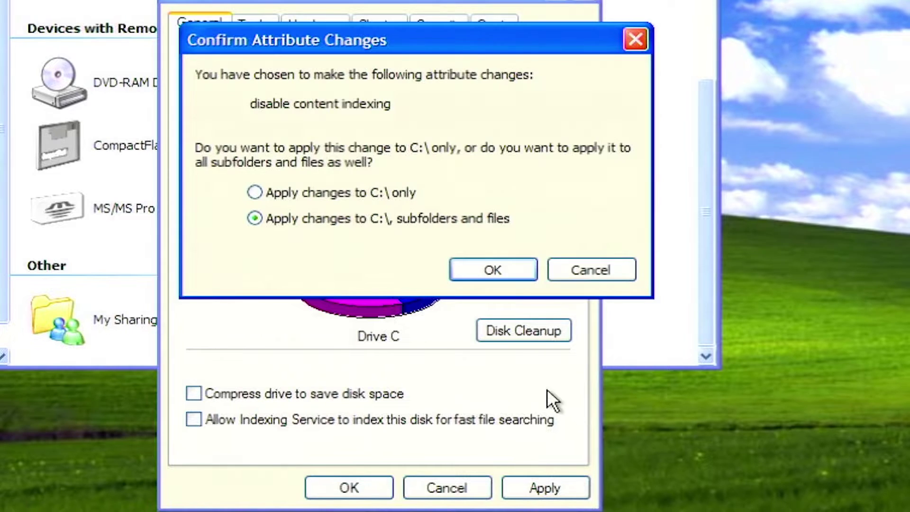
{"action": "left_click", "coordinate": [494, 265]}
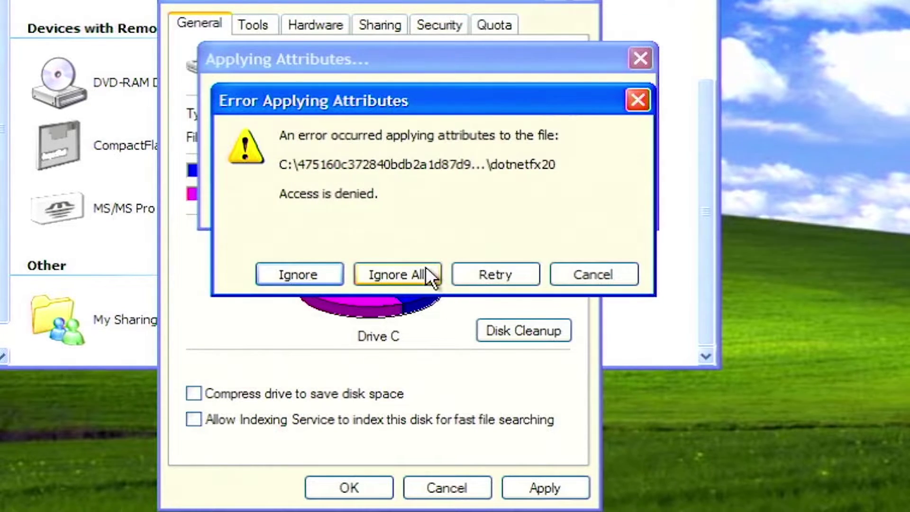
{"action": "left_click", "coordinate": [426, 268]}
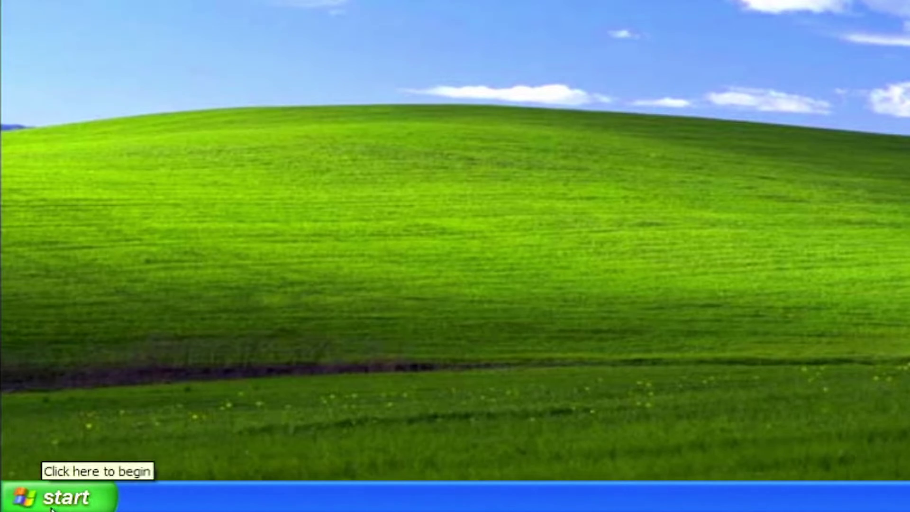
Bring up Local Disk (C:) properties from My Computer.
{"action": "left_click", "coordinate": [43, 495]}
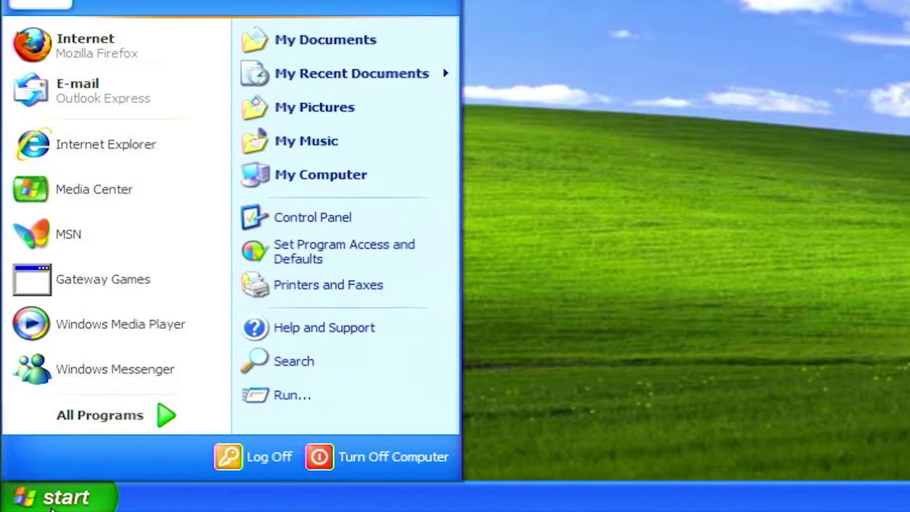
{"action": "left_click", "coordinate": [357, 175]}
{"action": "left_click", "coordinate": [470, 100]}
{"action": "right_click", "coordinate": [471, 101]}
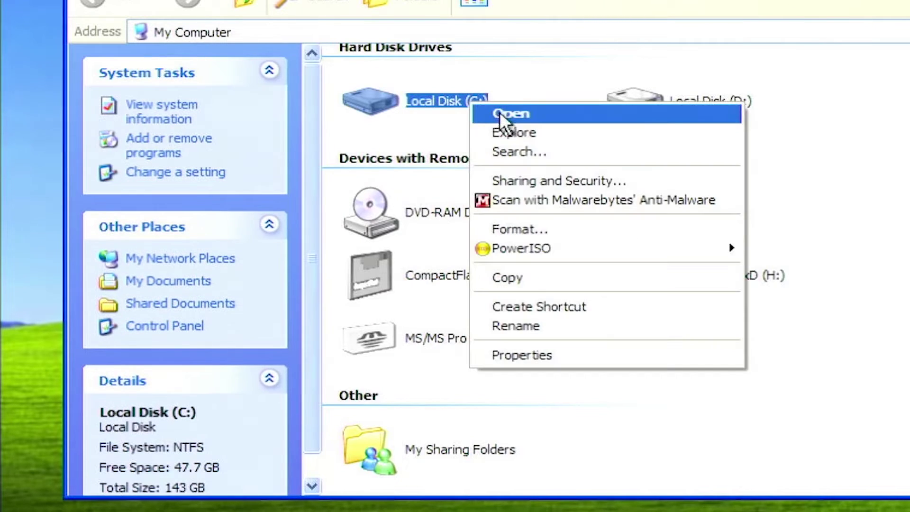
{"action": "left_click", "coordinate": [521, 357]}
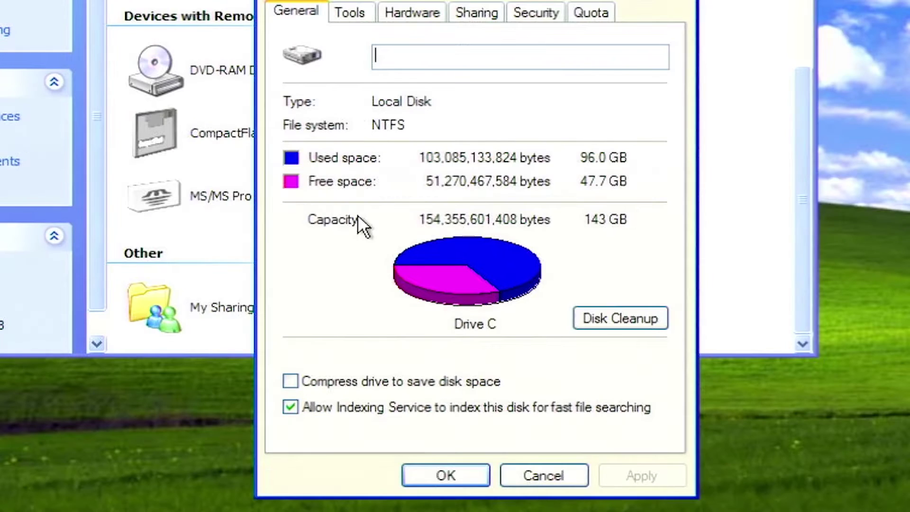
Disable indexing on C: again, applying to subfolders and files and ignoring all errors.
{"action": "left_click", "coordinate": [290, 407]}
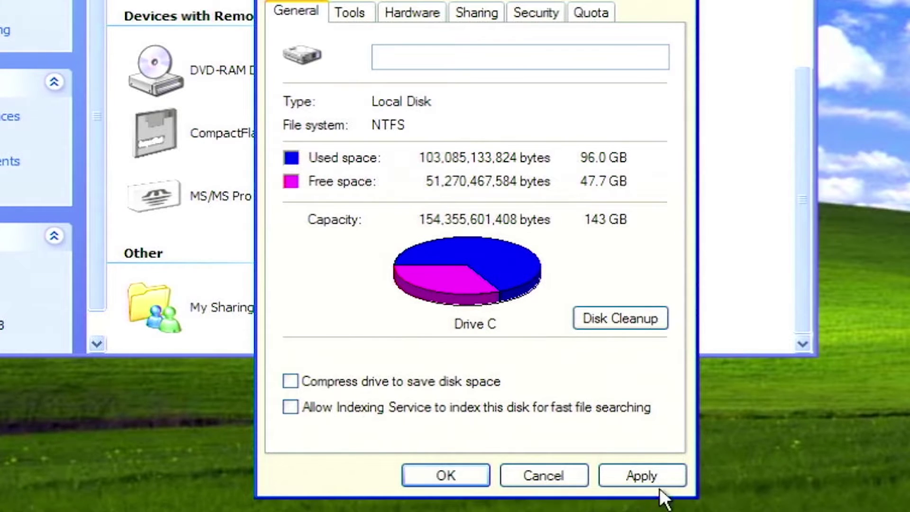
{"action": "left_click", "coordinate": [679, 474]}
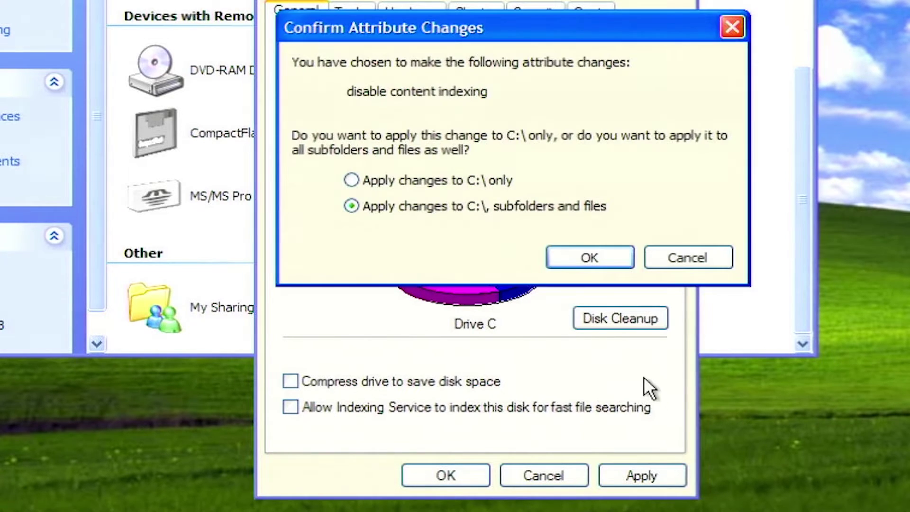
{"action": "left_click", "coordinate": [591, 257]}
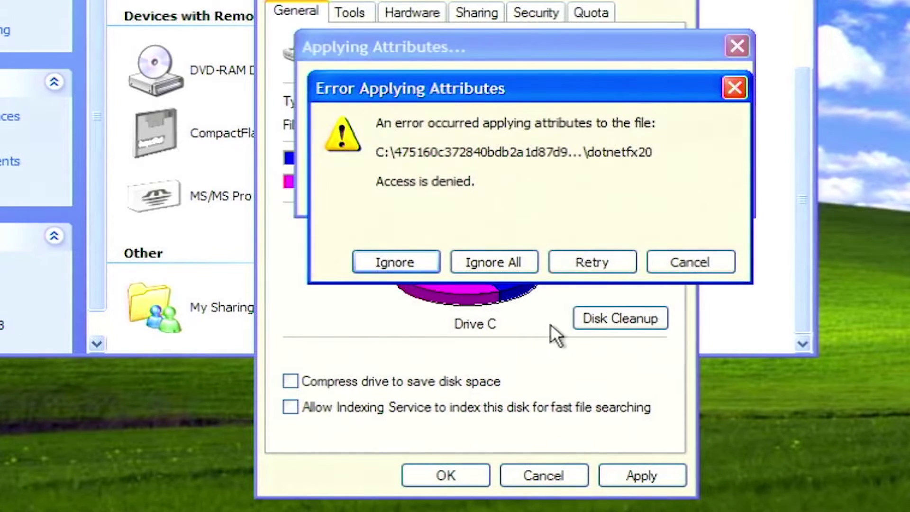
{"action": "left_click", "coordinate": [522, 262]}
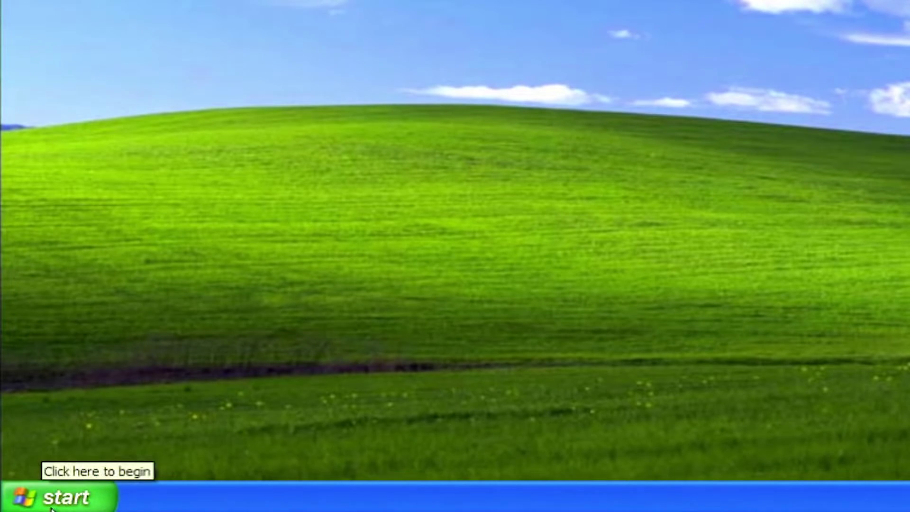
Bring up the Start menu while Diskeeper's defragmentation keeps running.
{"action": "left_click", "coordinate": [52, 508]}
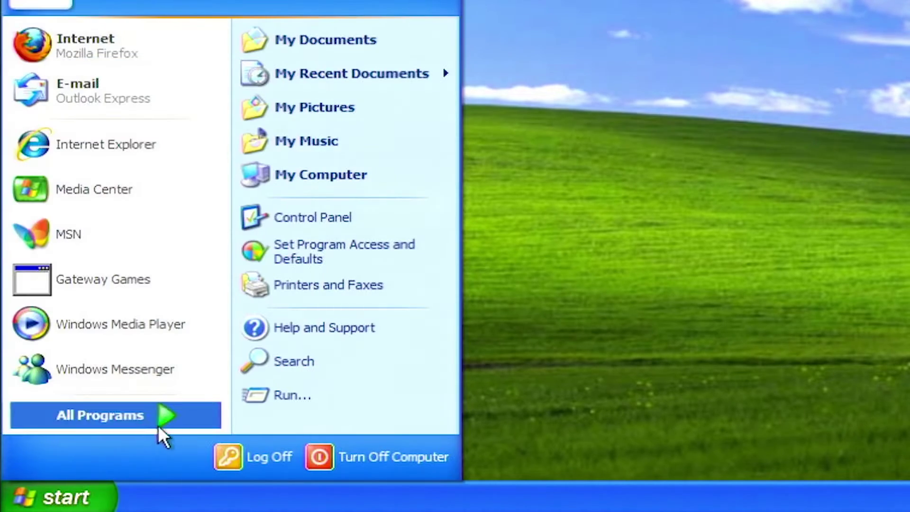
Start Defragment Now from the Tools tab of Local Disk (C:) properties.
{"action": "left_click", "coordinate": [357, 174]}
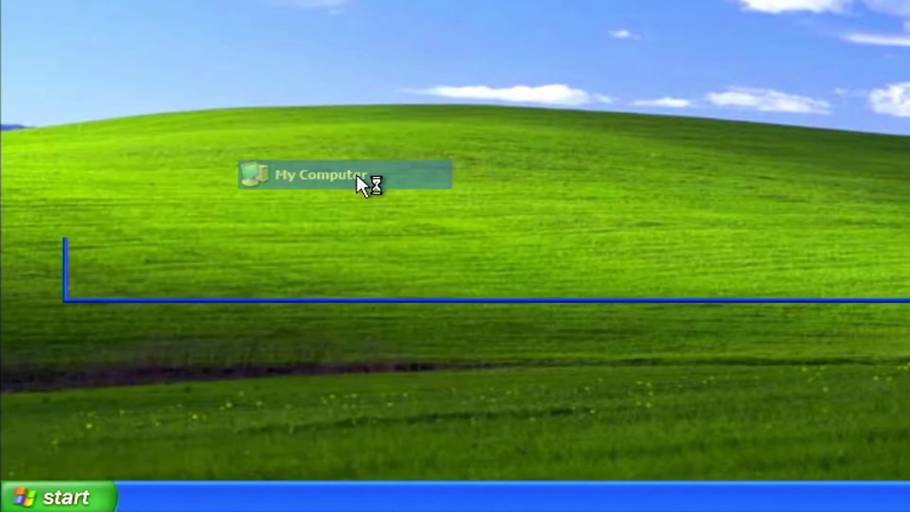
{"action": "left_click", "coordinate": [470, 100]}
{"action": "right_click", "coordinate": [471, 102]}
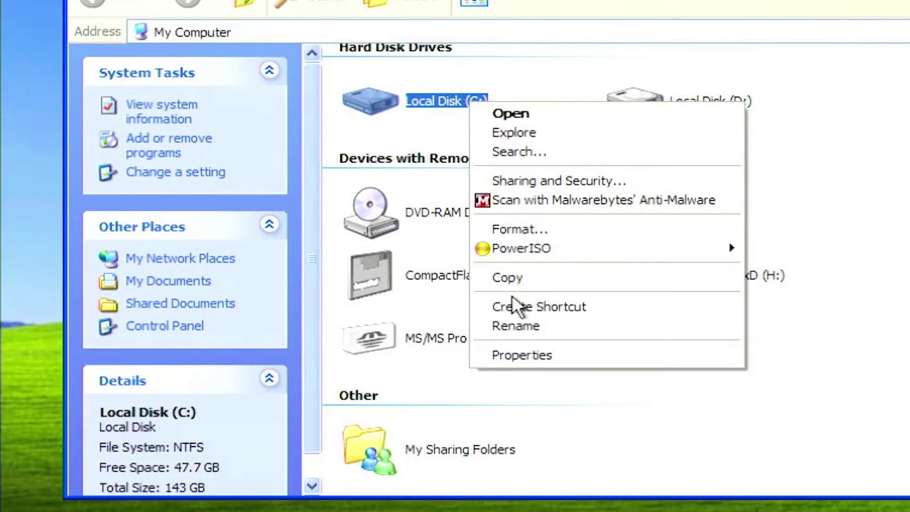
{"action": "left_click", "coordinate": [521, 356]}
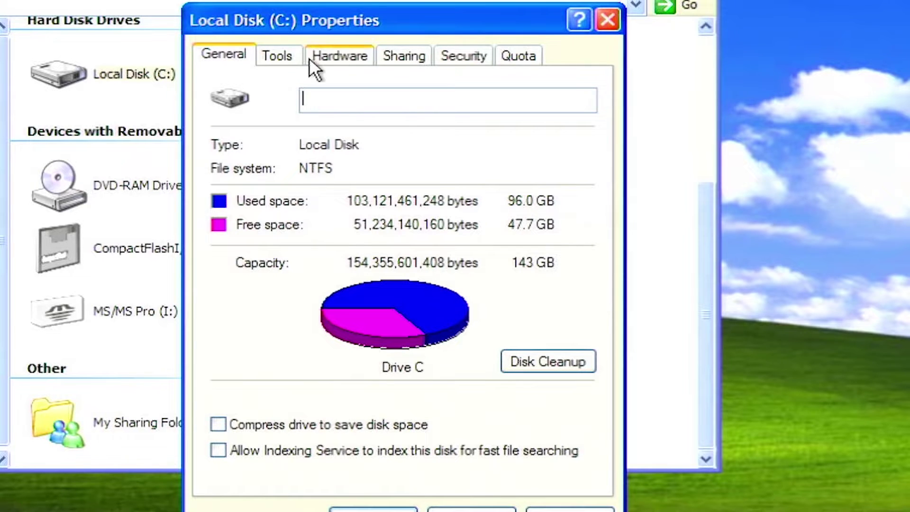
{"action": "left_click", "coordinate": [267, 60]}
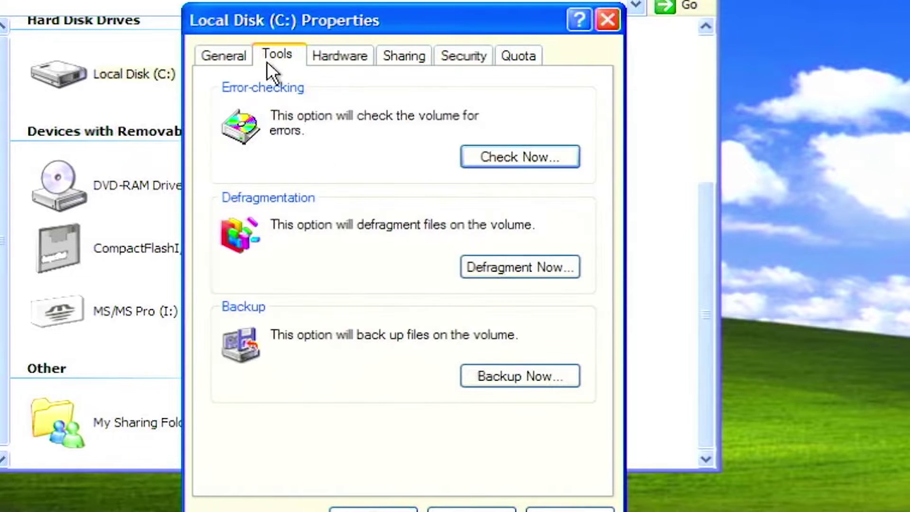
{"action": "left_click", "coordinate": [494, 266]}
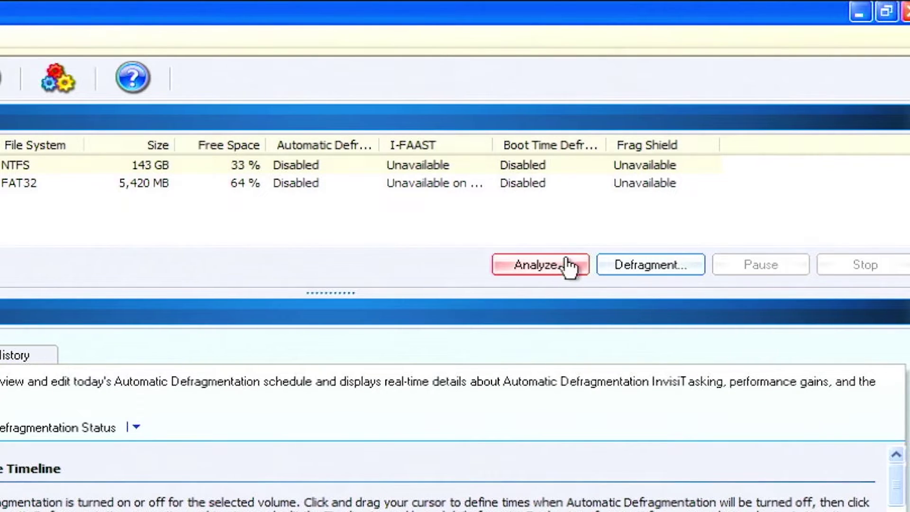
Analyze drive C: in Diskeeper to display its volume map.
{"action": "left_click", "coordinate": [551, 263]}
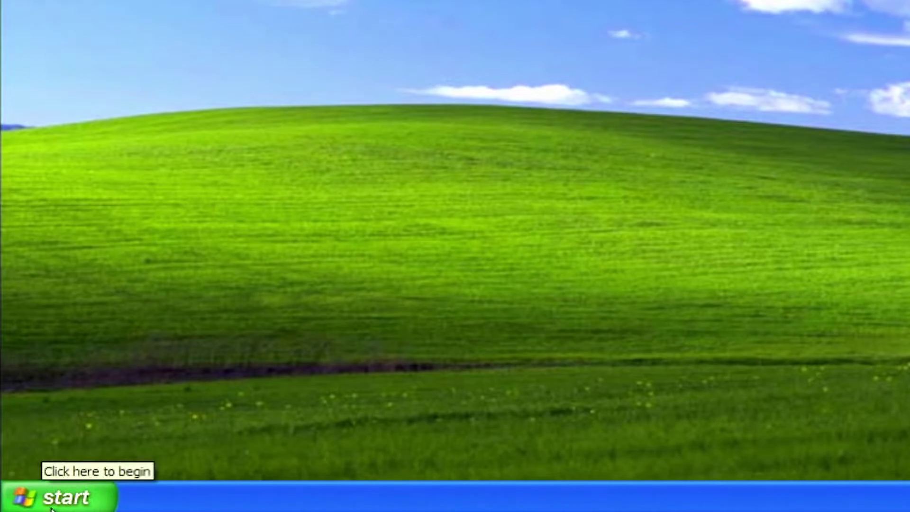
Bring up the Start menu from the bare desktop.
{"action": "left_click", "coordinate": [51, 504]}
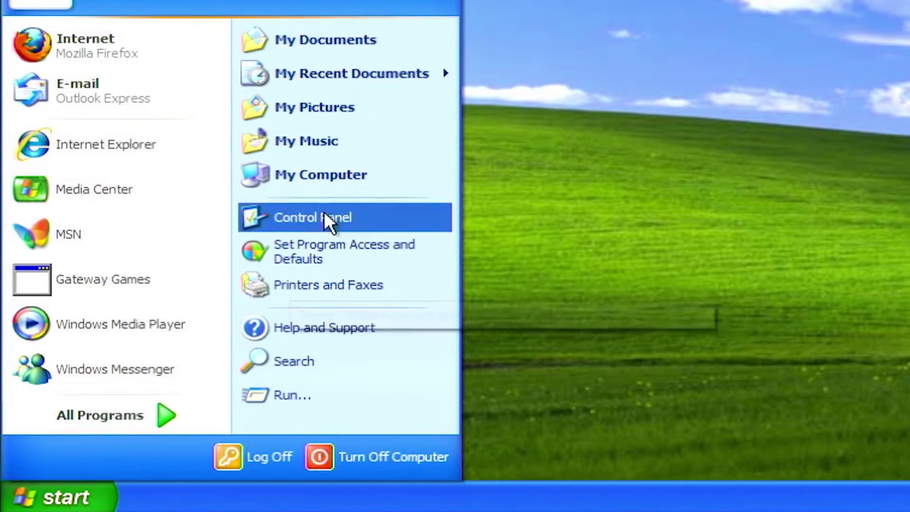
Run Check Disk on C: with automatic error fixing and bad-sector recovery enabled.
{"action": "left_click", "coordinate": [357, 174]}
{"action": "left_click", "coordinate": [471, 102]}
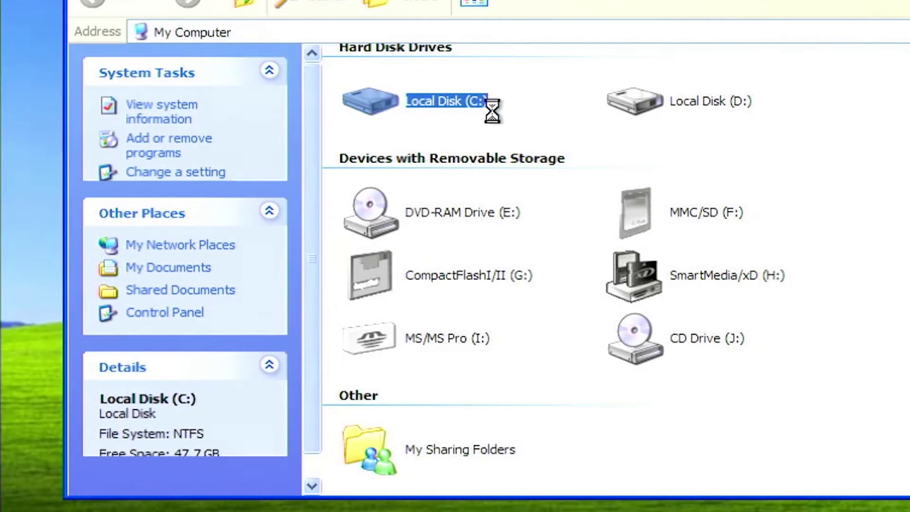
{"action": "right_click", "coordinate": [472, 106]}
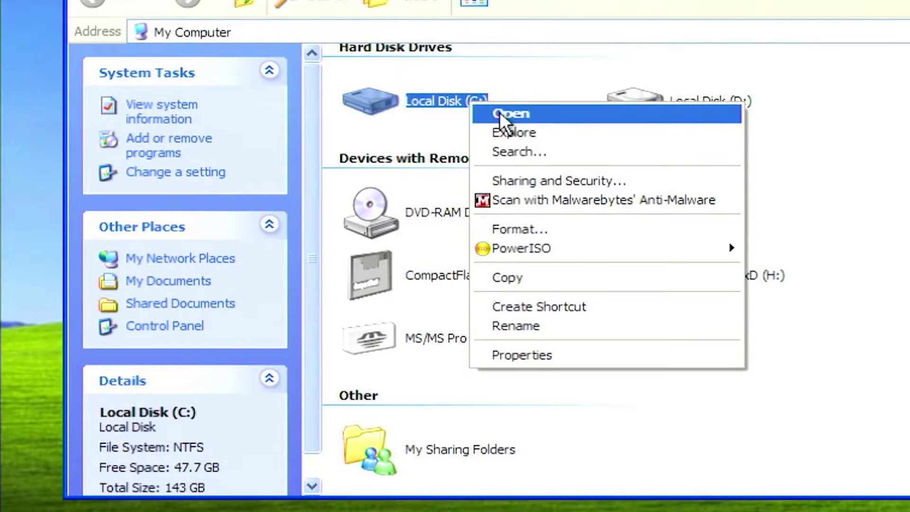
{"action": "left_click", "coordinate": [521, 354]}
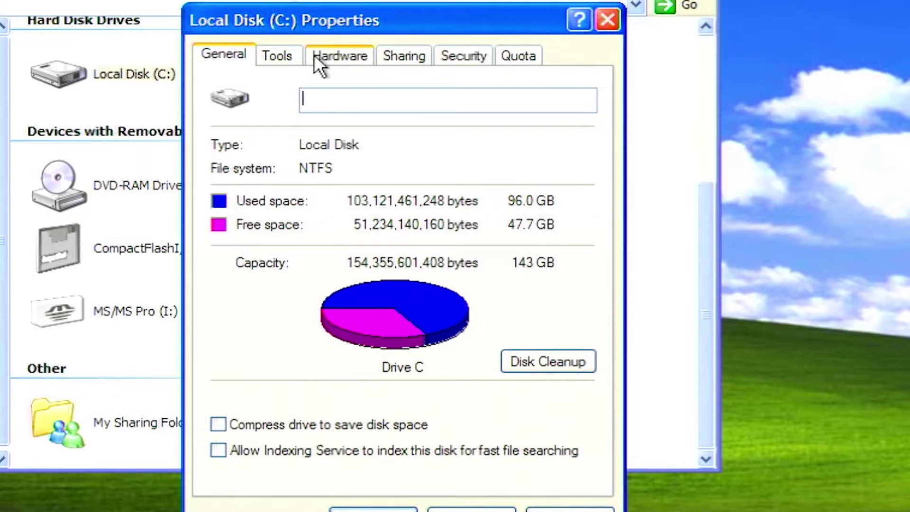
{"action": "left_click", "coordinate": [266, 62]}
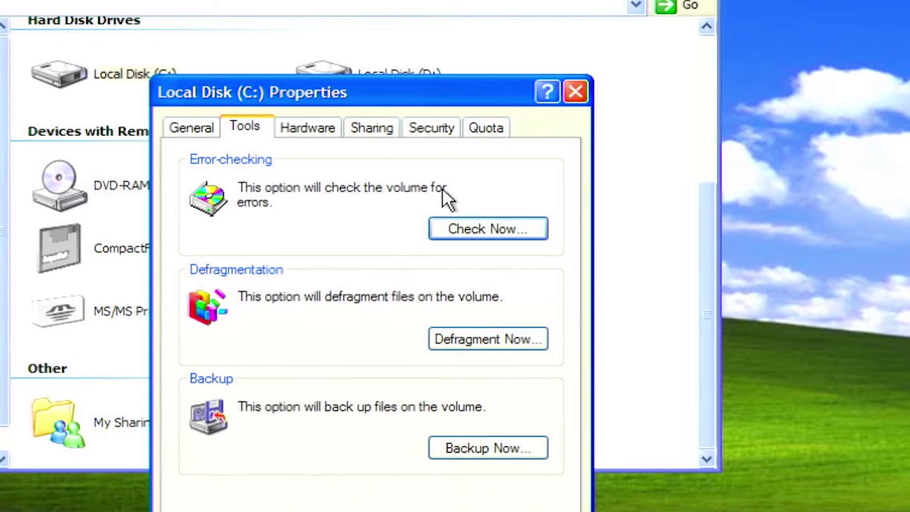
{"action": "left_click", "coordinate": [503, 230]}
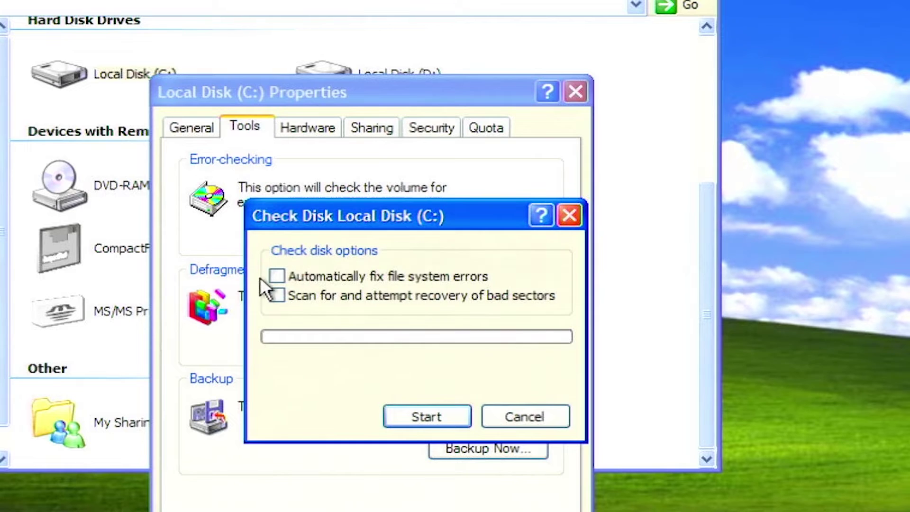
{"action": "left_click", "coordinate": [293, 276]}
{"action": "left_click", "coordinate": [285, 298]}
{"action": "left_click", "coordinate": [429, 417]}
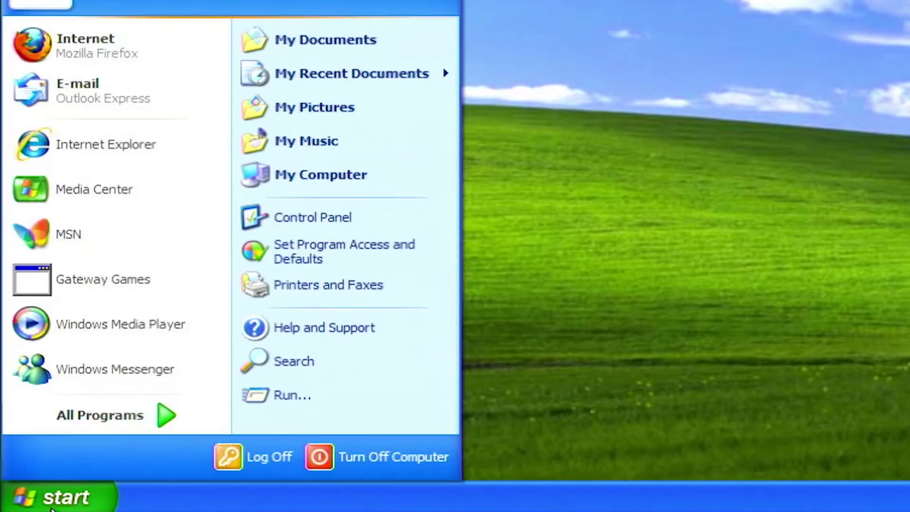
Show the ST3160212A disk's write-caching policy from C:'s Hardware properties.
{"action": "left_click", "coordinate": [356, 175]}
{"action": "right_click", "coordinate": [471, 104]}
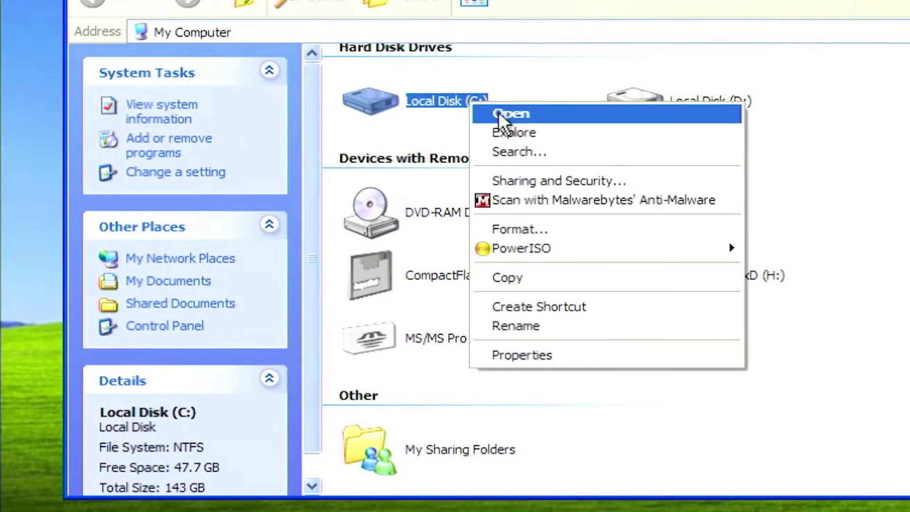
{"action": "left_click", "coordinate": [521, 356]}
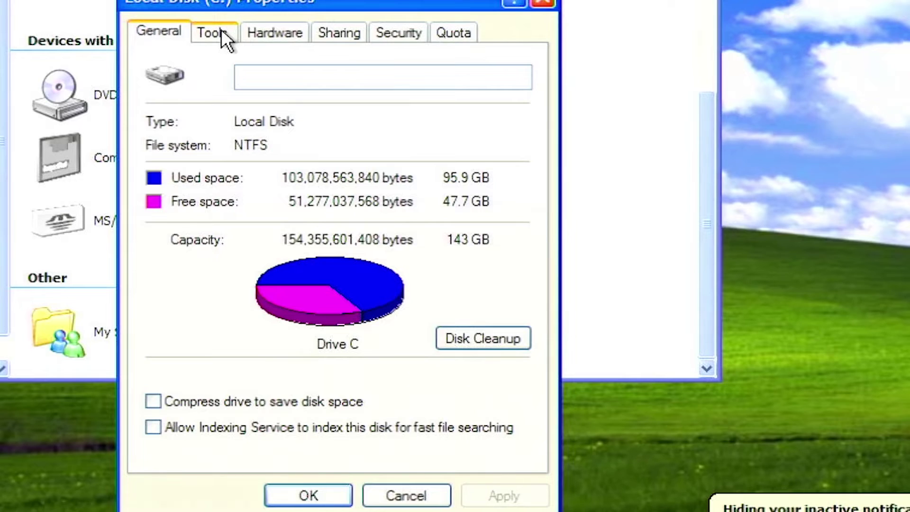
{"action": "left_click", "coordinate": [269, 30]}
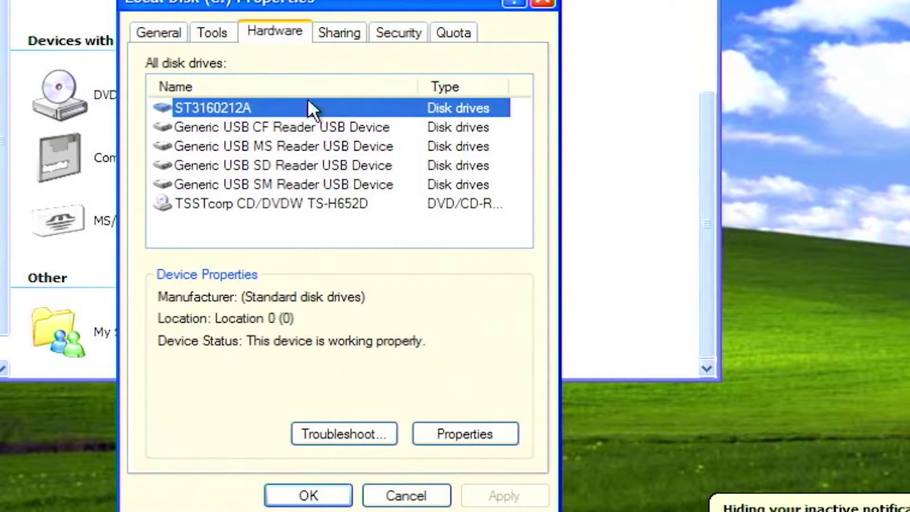
{"action": "left_click", "coordinate": [488, 439]}
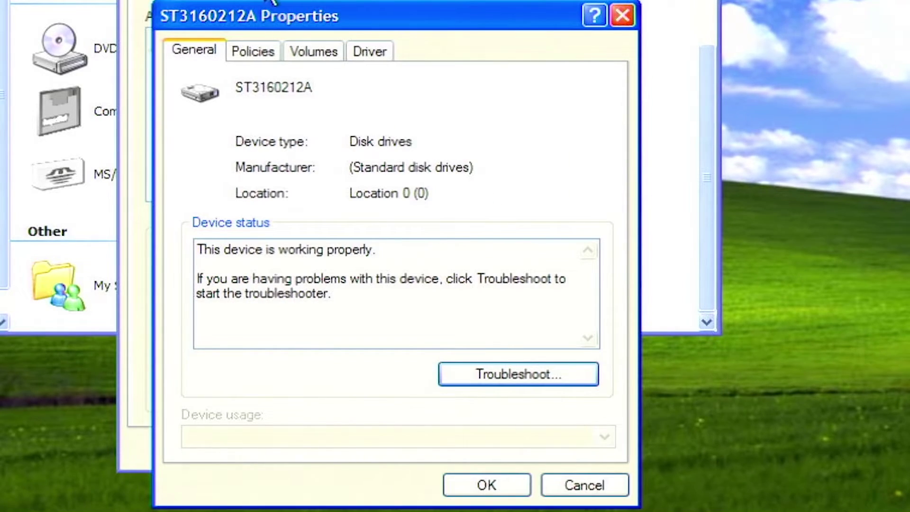
{"action": "left_click", "coordinate": [268, 50]}
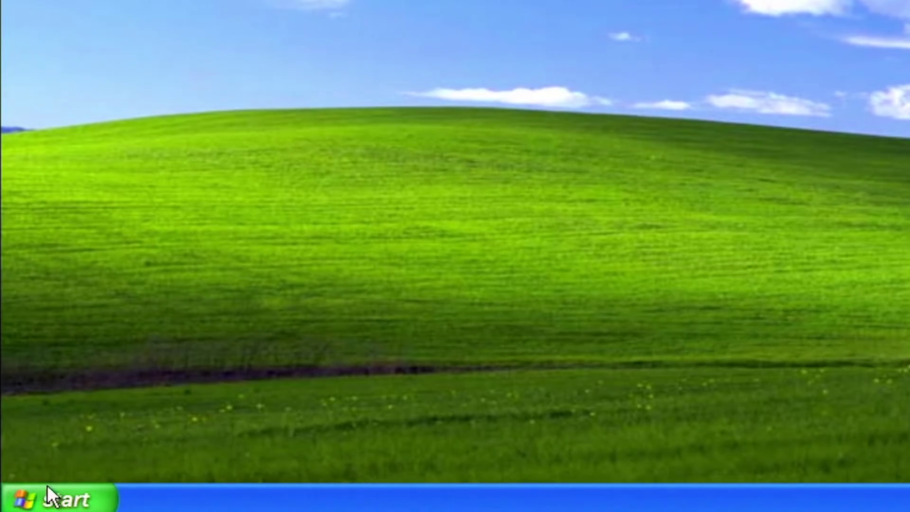
Apply 'Adjust for best performance' to visual effects, then untick 'Show translucent selection rectangle'.
{"action": "left_click", "coordinate": [49, 493]}
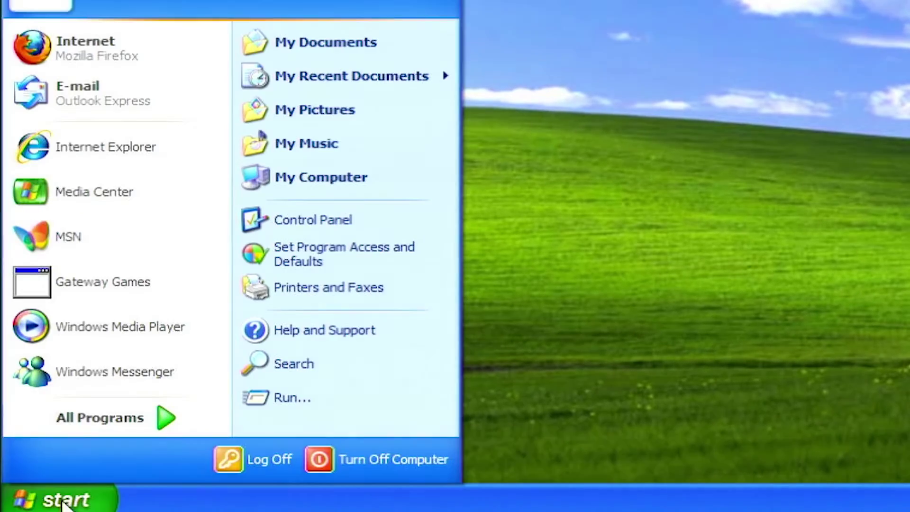
{"action": "right_click", "coordinate": [385, 174]}
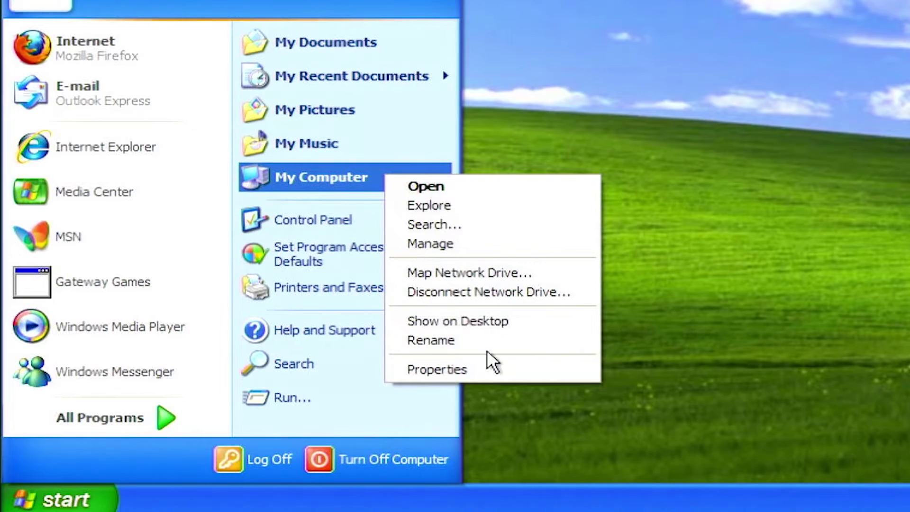
{"action": "left_click", "coordinate": [487, 372]}
{"action": "left_click", "coordinate": [571, 43]}
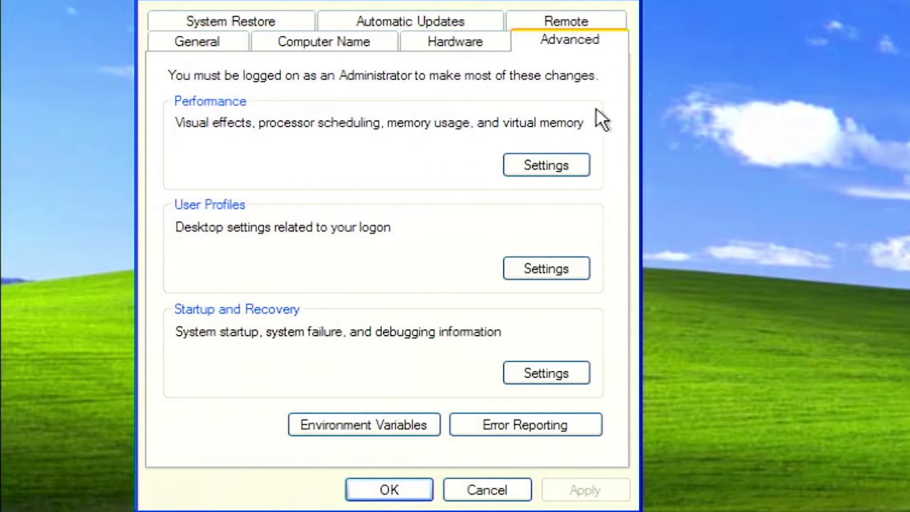
{"action": "left_click", "coordinate": [566, 166]}
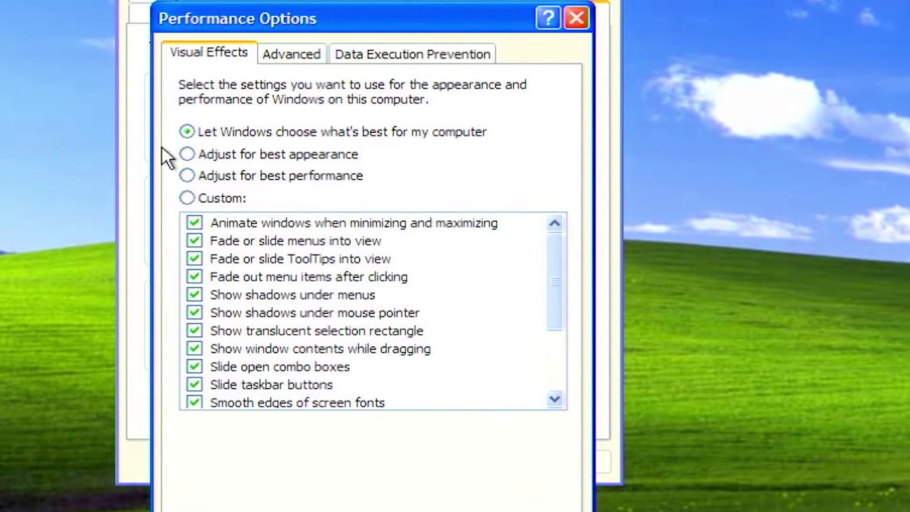
{"action": "left_click", "coordinate": [188, 175]}
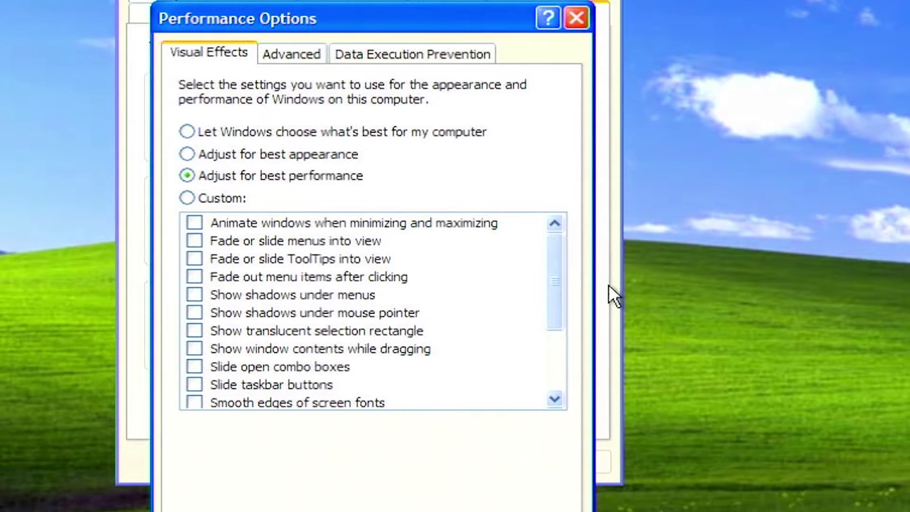
{"action": "left_click_drag", "start_coordinate": [564, 291], "coordinate": [550, 270]}
{"action": "left_click", "coordinate": [541, 510]}
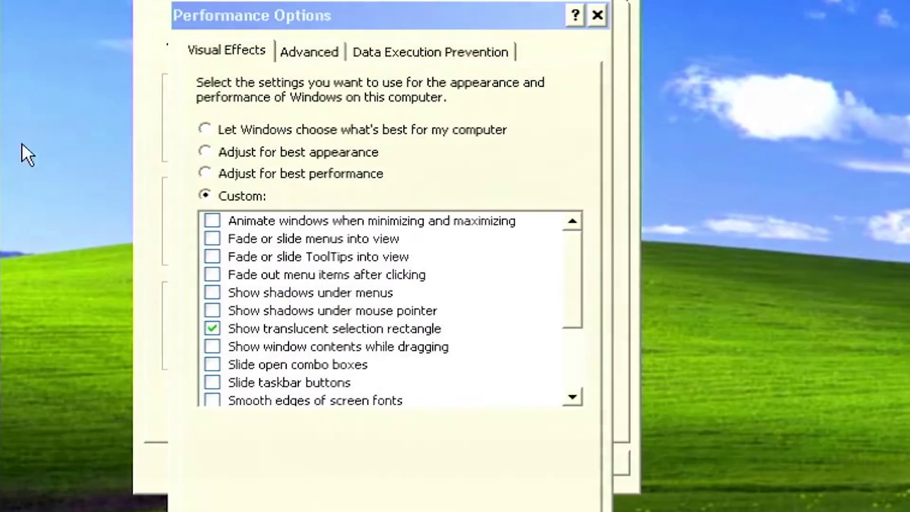
{"action": "left_click_drag", "start_coordinate": [110, 3], "coordinate": [0, 260]}
{"action": "left_click", "coordinate": [213, 328]}
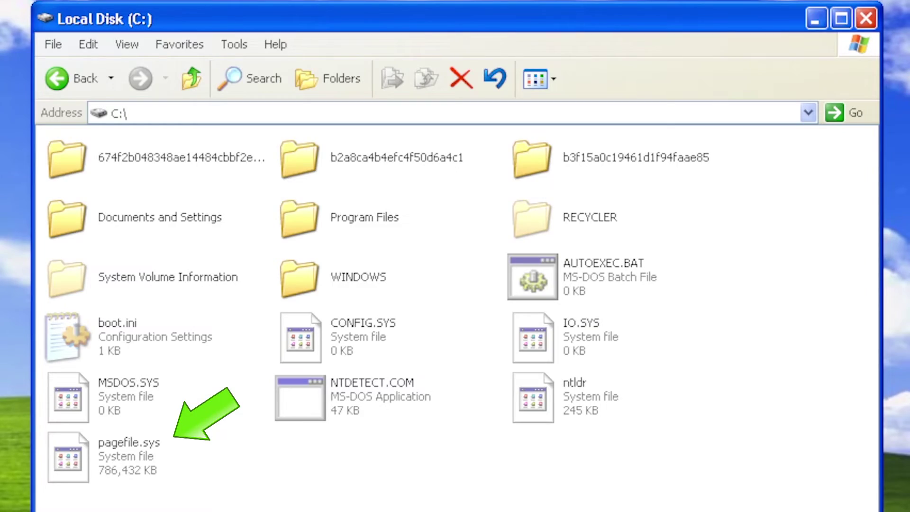
Check the 768 MB size in pagefile.sys's properties, then bring up Task Manager and the Start menu.
{"action": "left_click", "coordinate": [159, 436]}
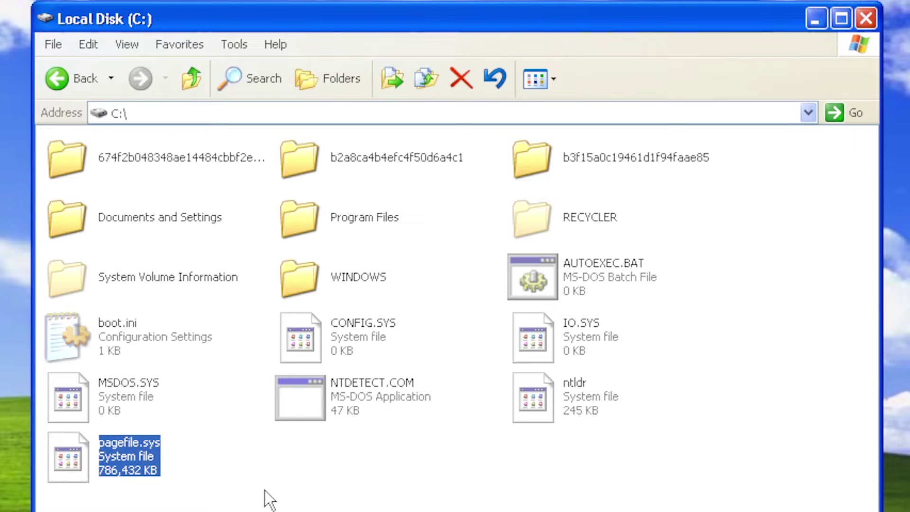
{"action": "right_click", "coordinate": [134, 467]}
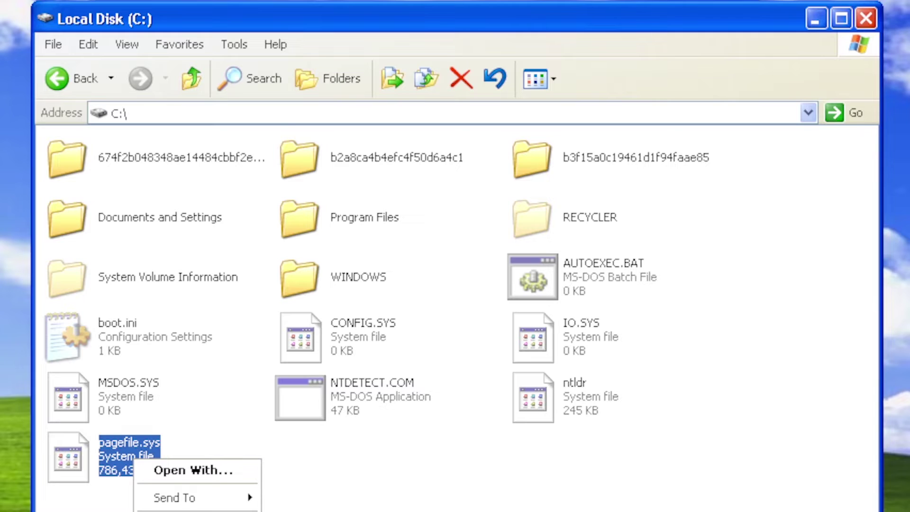
{"action": "left_click", "coordinate": [195, 511]}
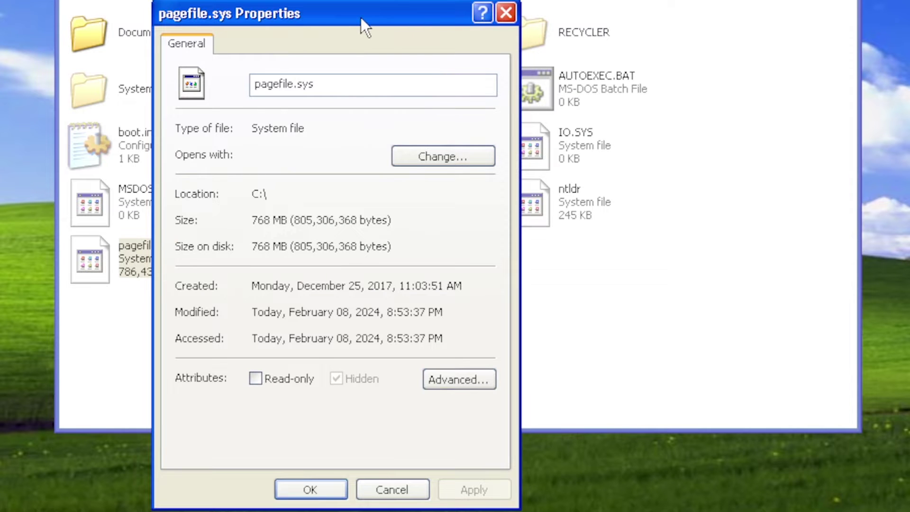
{"action": "left_click_drag", "start_coordinate": [363, 18], "coordinate": [446, 0]}
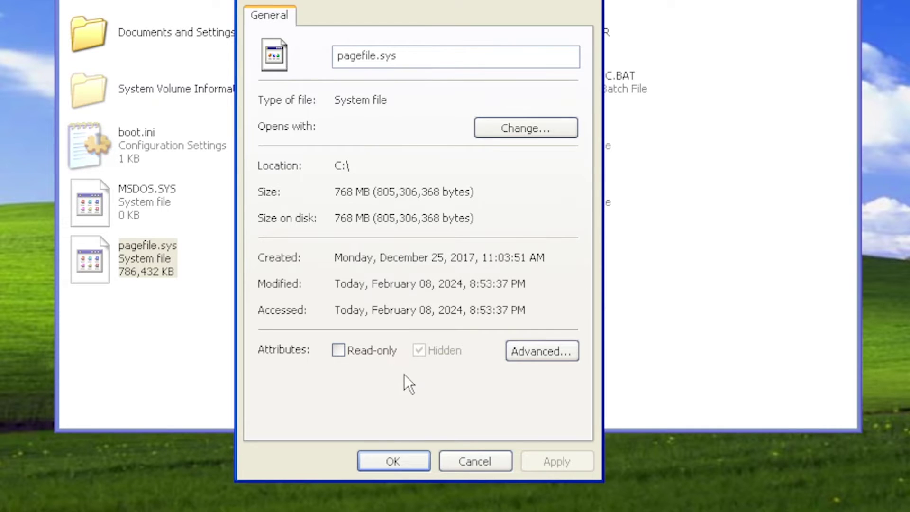
{"action": "left_click", "coordinate": [392, 452]}
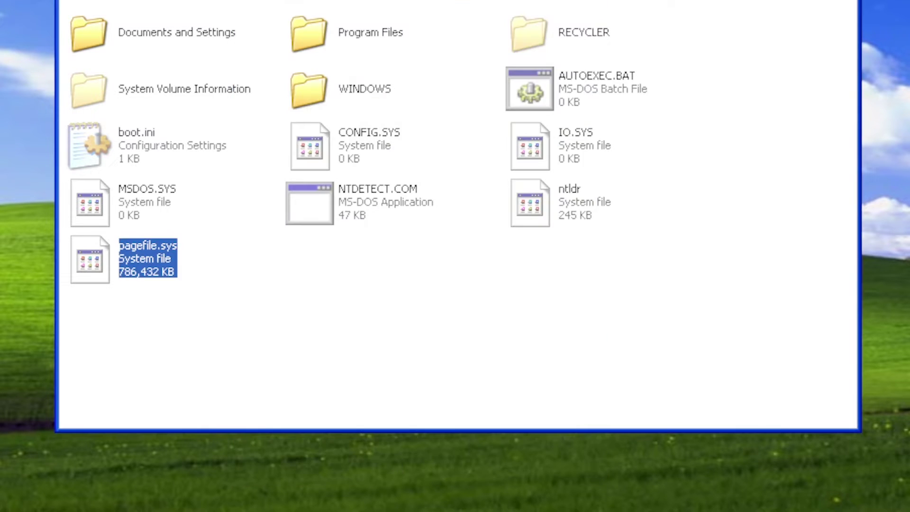
{"action": "key", "text": "ctrl+shift+Escape"}
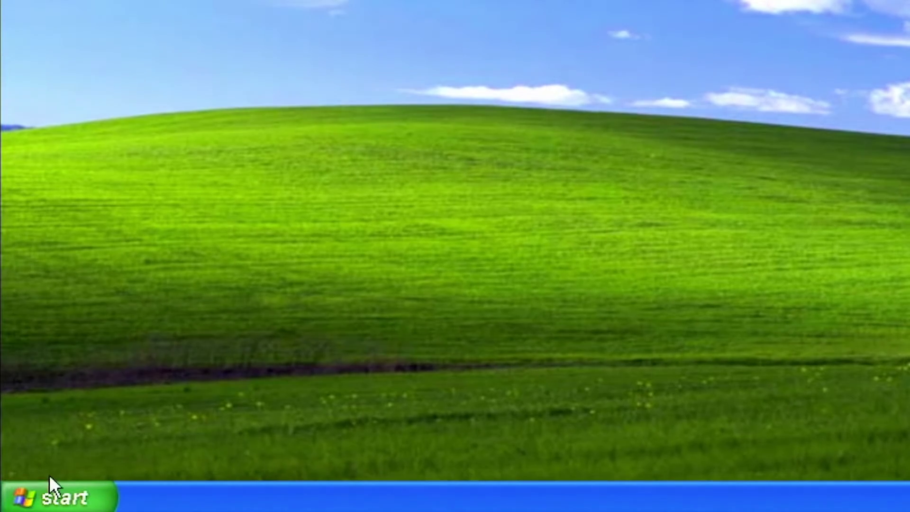
{"action": "left_click", "coordinate": [53, 493]}
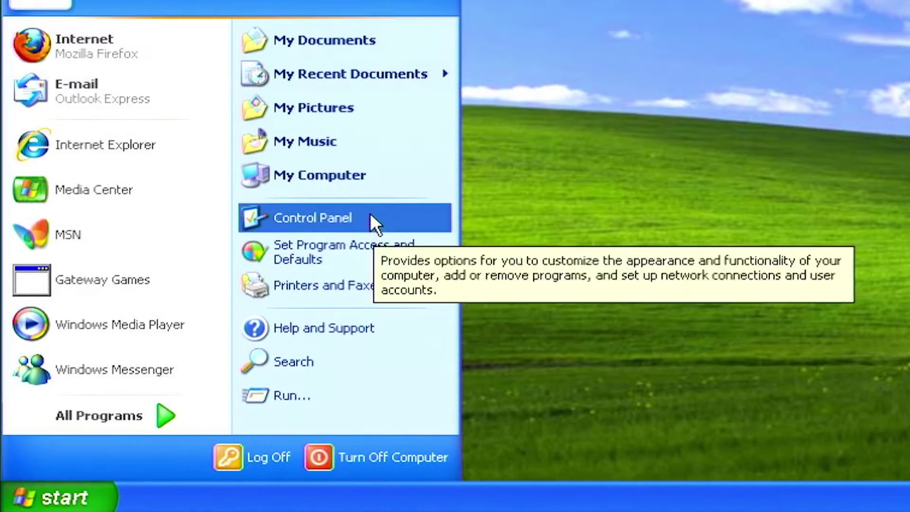
Open the Virtual Memory settings through My Computer's advanced Performance Options.
{"action": "right_click", "coordinate": [381, 177]}
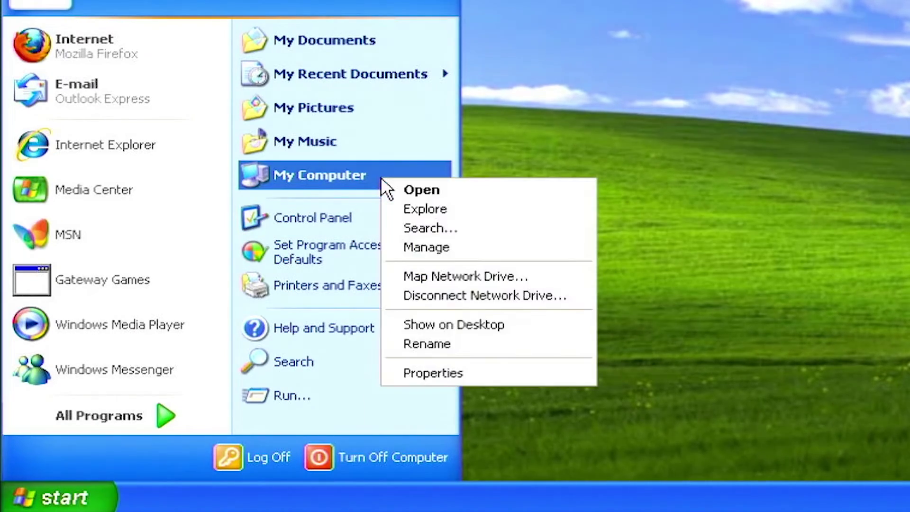
{"action": "left_click", "coordinate": [468, 373]}
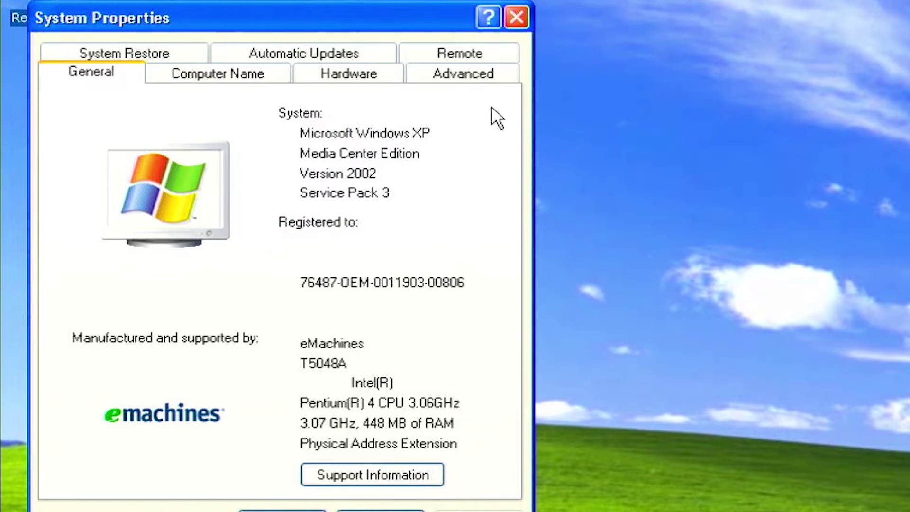
{"action": "left_click", "coordinate": [495, 76]}
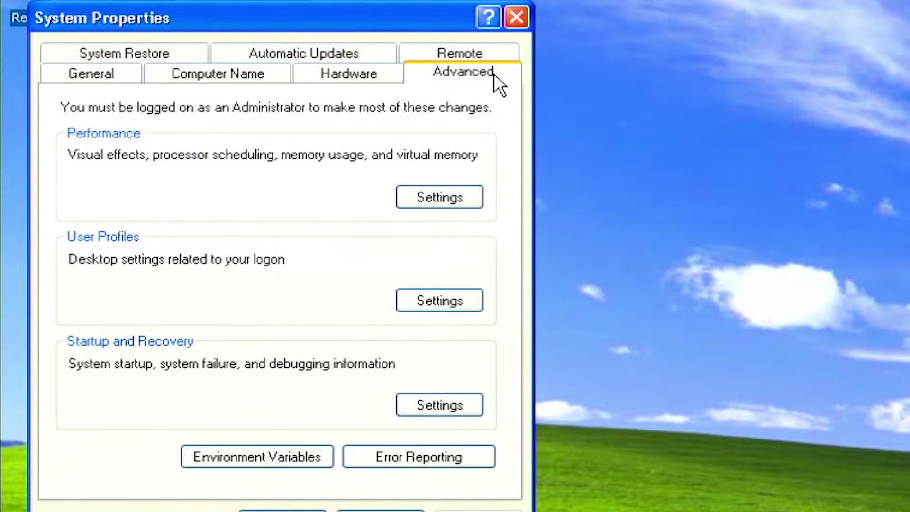
{"action": "left_click", "coordinate": [454, 197]}
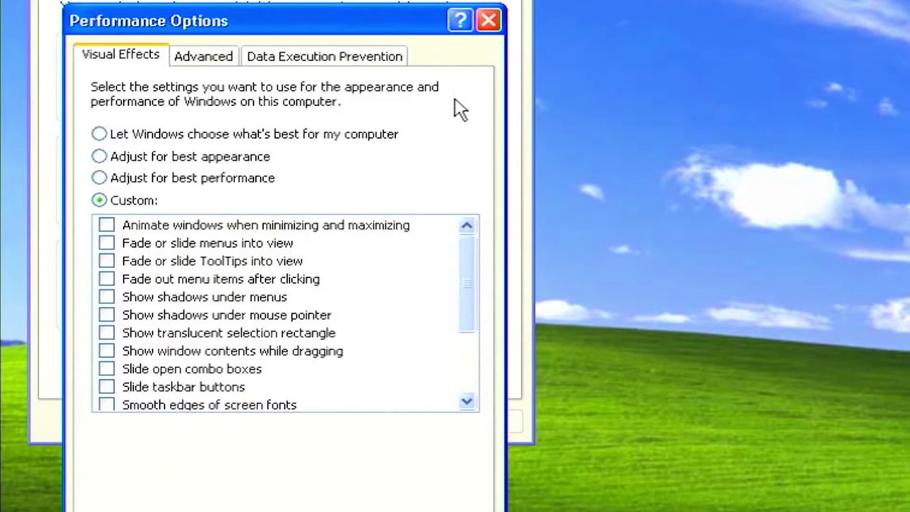
{"action": "left_click", "coordinate": [222, 60]}
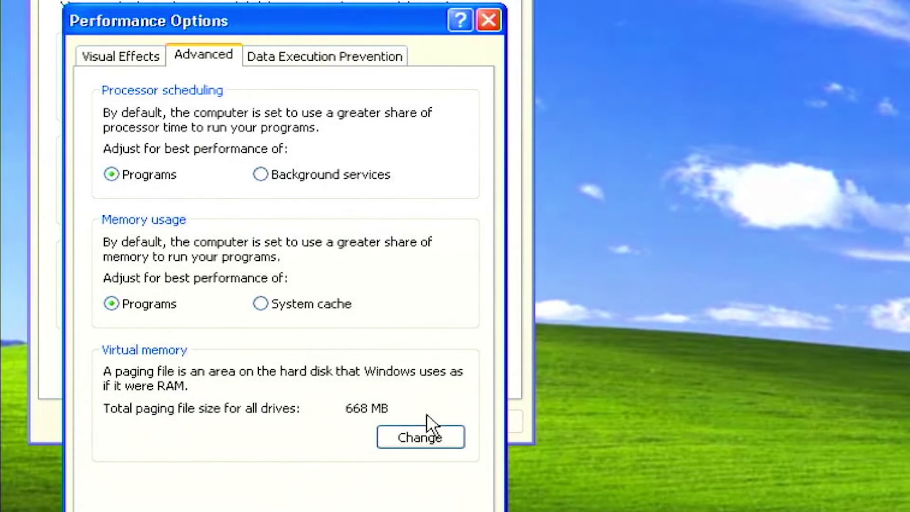
{"action": "left_click", "coordinate": [441, 437]}
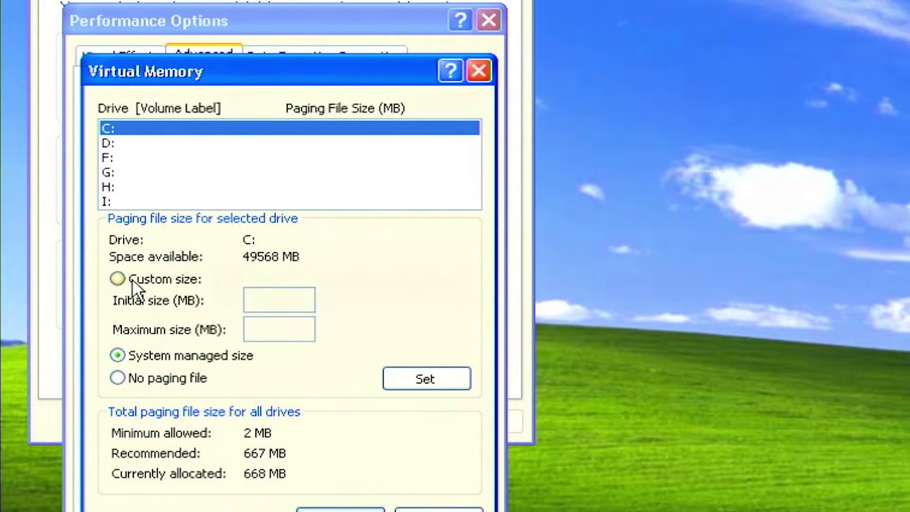
Give drive C:'s paging file a custom size of 1024 MB initial and 1024 MB maximum.
{"action": "left_click", "coordinate": [117, 280]}
{"action": "left_click", "coordinate": [271, 301]}
{"action": "type", "text": "10"}
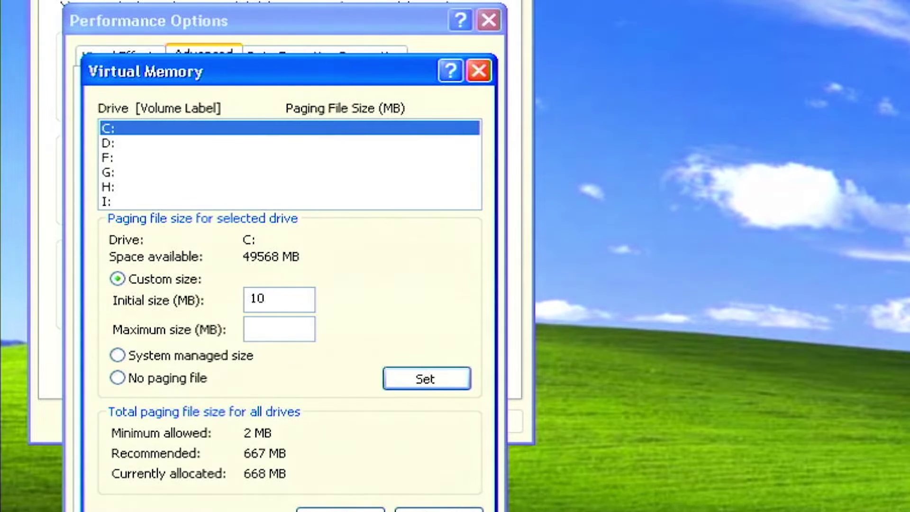
{"action": "type", "text": "24"}
{"action": "left_click", "coordinate": [266, 337]}
{"action": "type", "text": "1024"}
{"action": "left_click", "coordinate": [414, 378]}
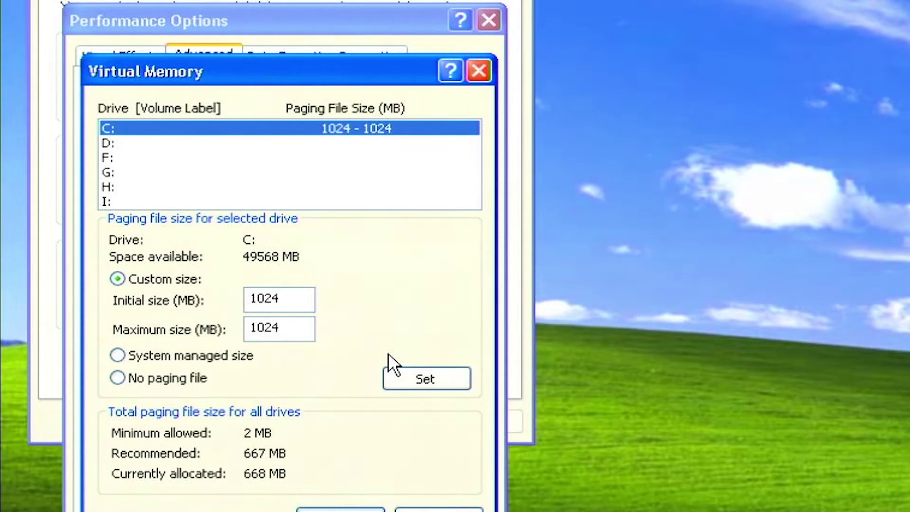
{"action": "left_click", "coordinate": [341, 510]}
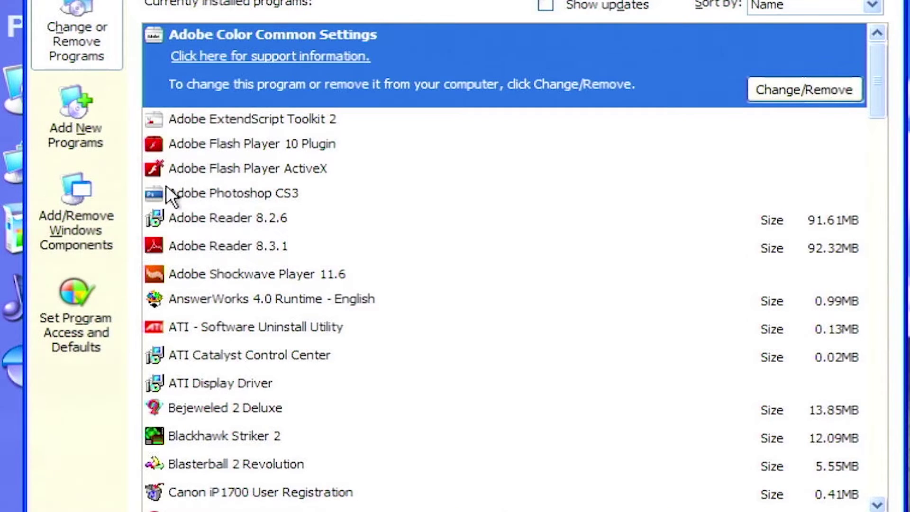
Uncheck the Reader_sl, jusched and NA startup items and apply the changes.
{"action": "left_click", "coordinate": [281, 145]}
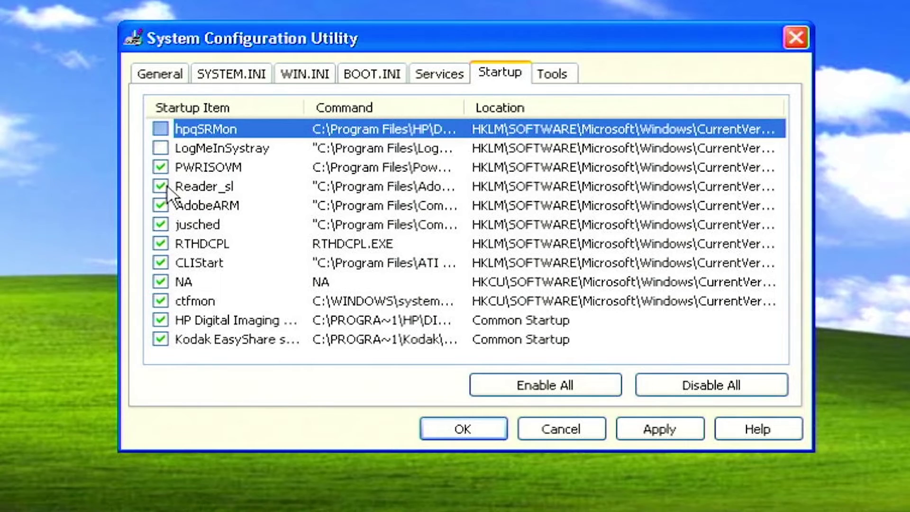
{"action": "left_click", "coordinate": [162, 186]}
{"action": "left_click", "coordinate": [157, 224]}
{"action": "left_click", "coordinate": [160, 283]}
{"action": "left_click", "coordinate": [648, 428]}
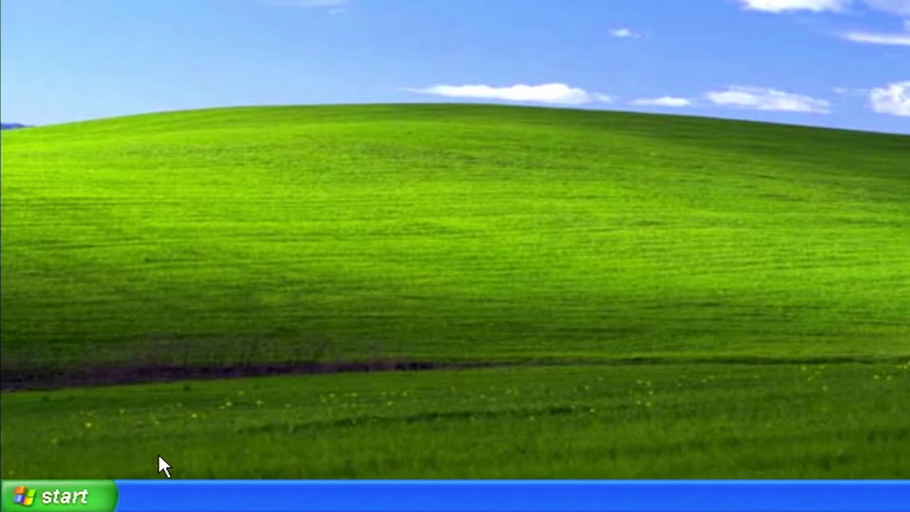
Relaunch msconfig from Run, untick the hpqSRMon and AdobeARM startup items, and save with OK.
{"action": "key", "text": "super+r"}
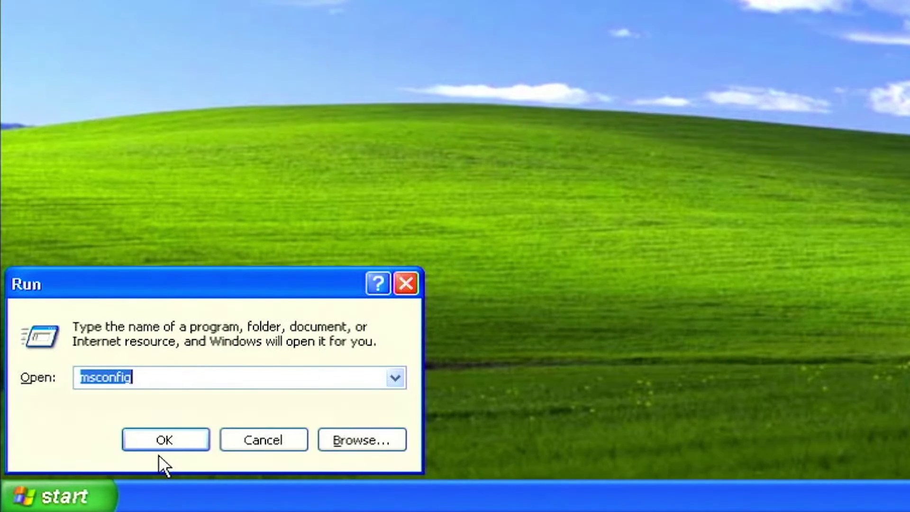
{"action": "type", "text": "msconfig"}
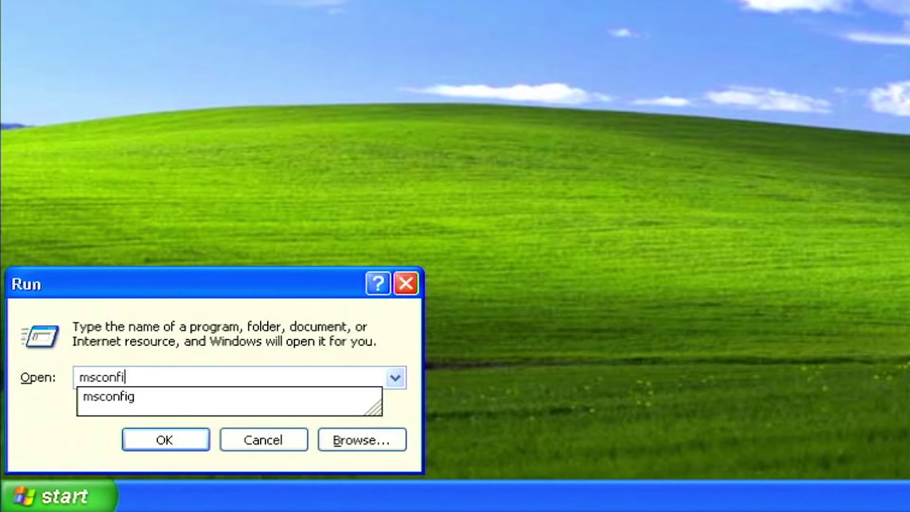
{"action": "key", "text": "Return"}
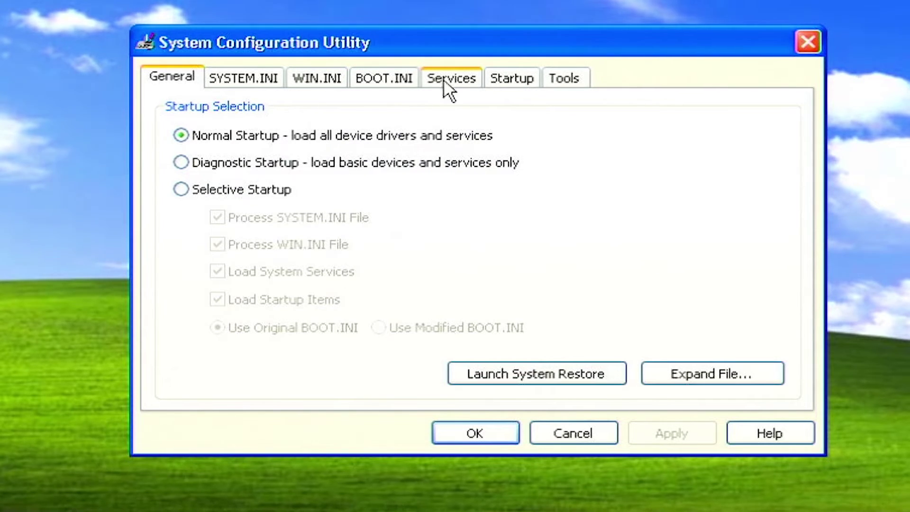
{"action": "left_click", "coordinate": [517, 80]}
{"action": "left_click", "coordinate": [172, 133]}
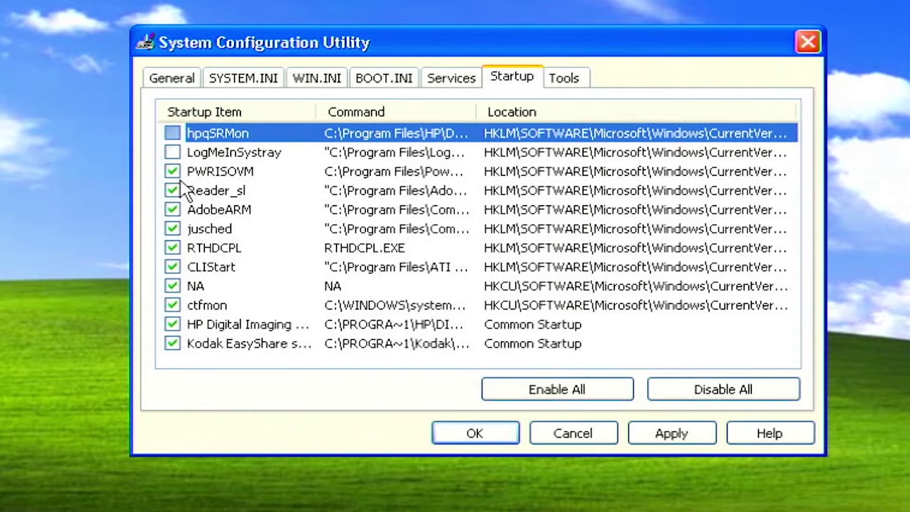
{"action": "left_click", "coordinate": [174, 209]}
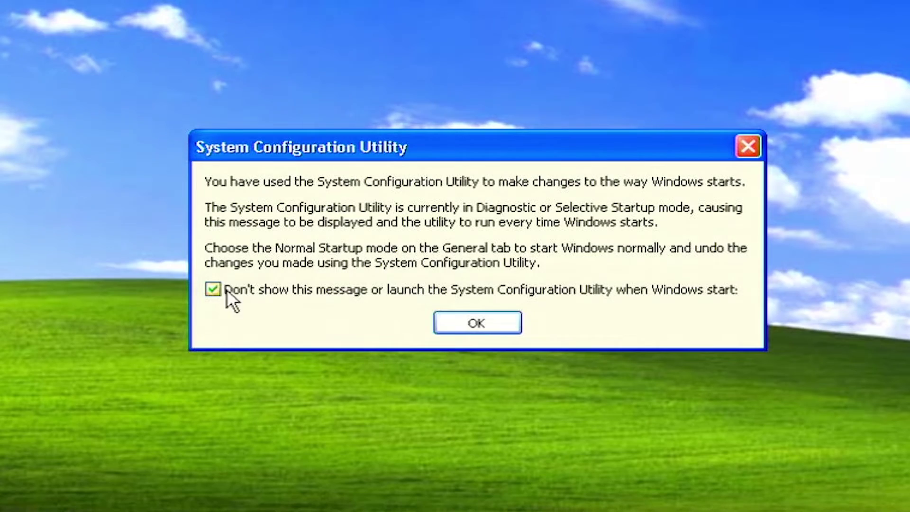
{"action": "left_click", "coordinate": [471, 317]}
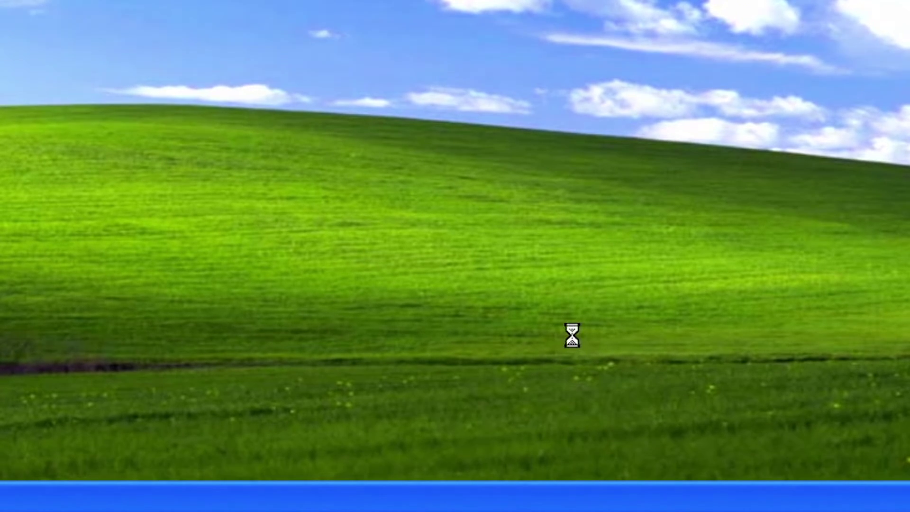
Set the desktop Background to (None) with a black colour in Display Properties and apply.
{"action": "right_click", "coordinate": [572, 341]}
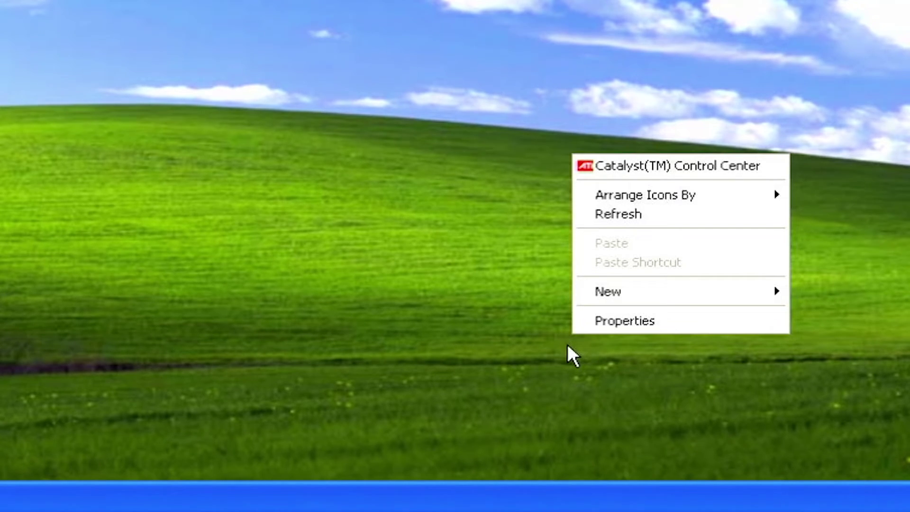
{"action": "left_click", "coordinate": [651, 313]}
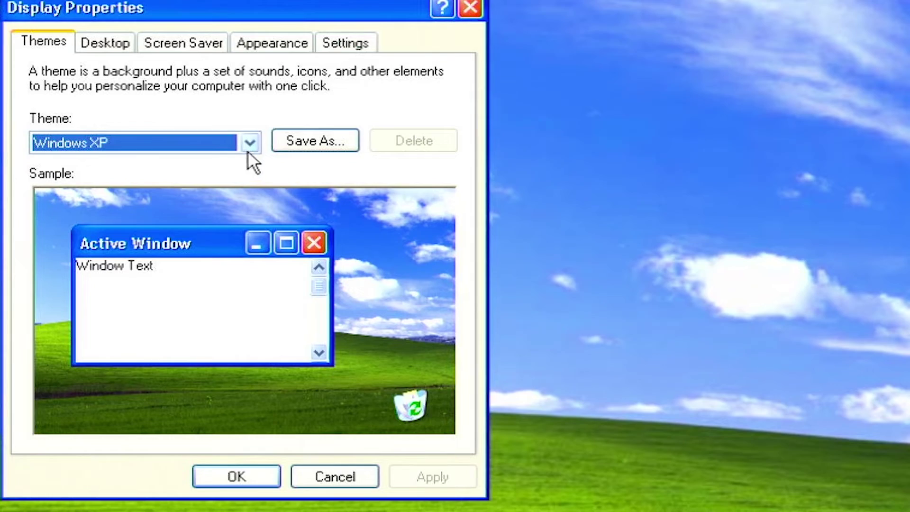
{"action": "left_click", "coordinate": [104, 44]}
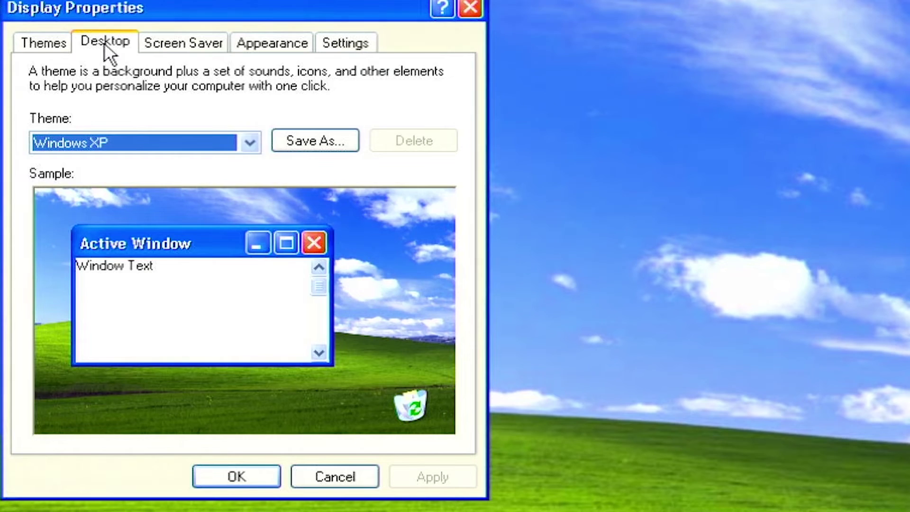
{"action": "key", "text": "Home"}
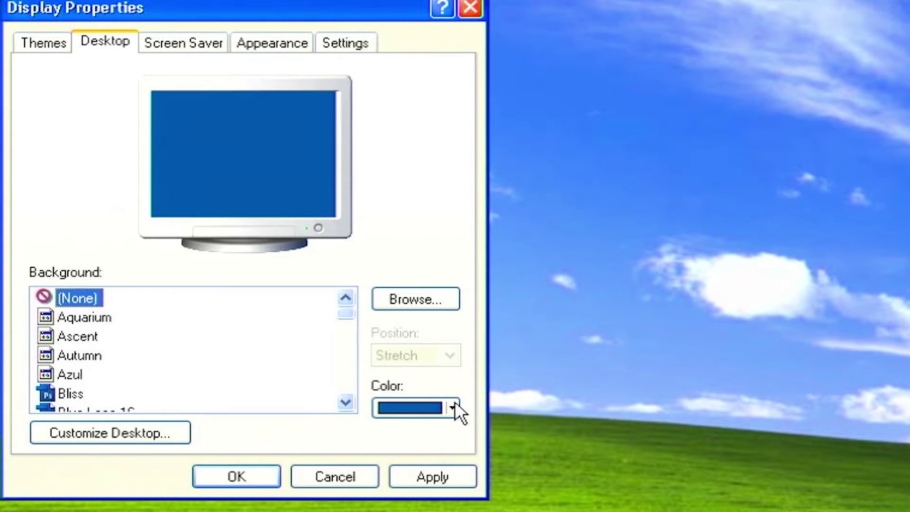
{"action": "left_click", "coordinate": [451, 407]}
{"action": "left_click", "coordinate": [428, 436]}
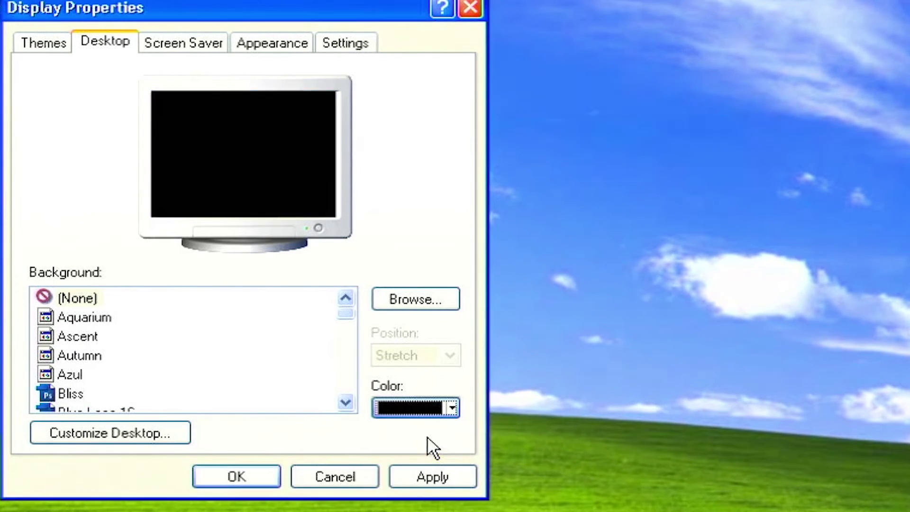
{"action": "left_click", "coordinate": [445, 478]}
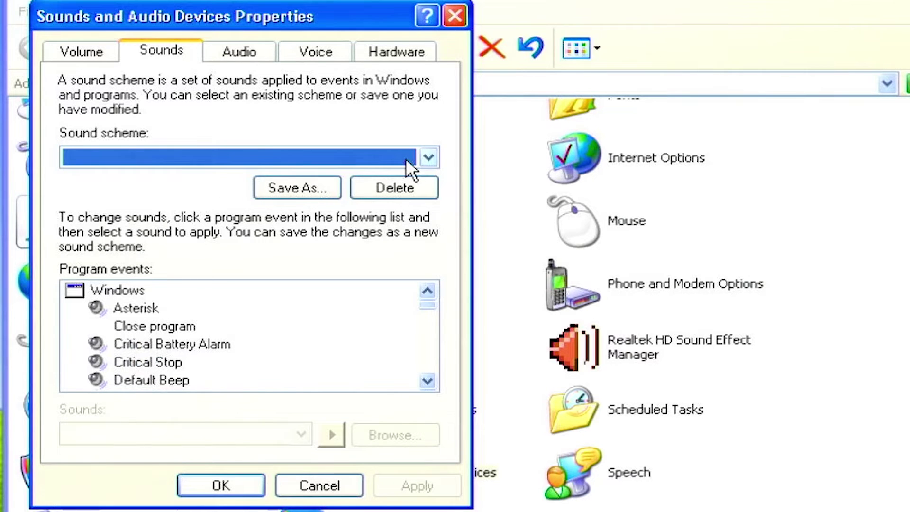
Pick the No Sounds scheme, declining to save the previous scheme.
{"action": "left_click", "coordinate": [427, 158]}
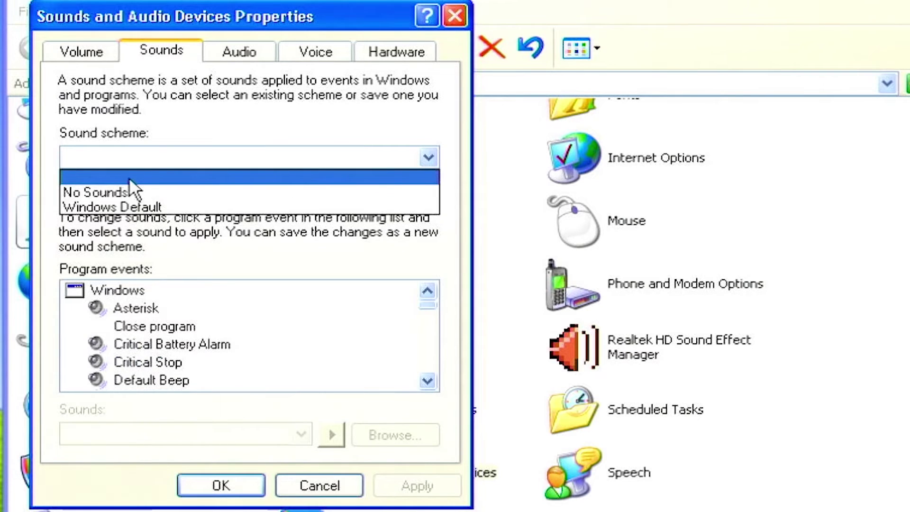
{"action": "left_click", "coordinate": [113, 188]}
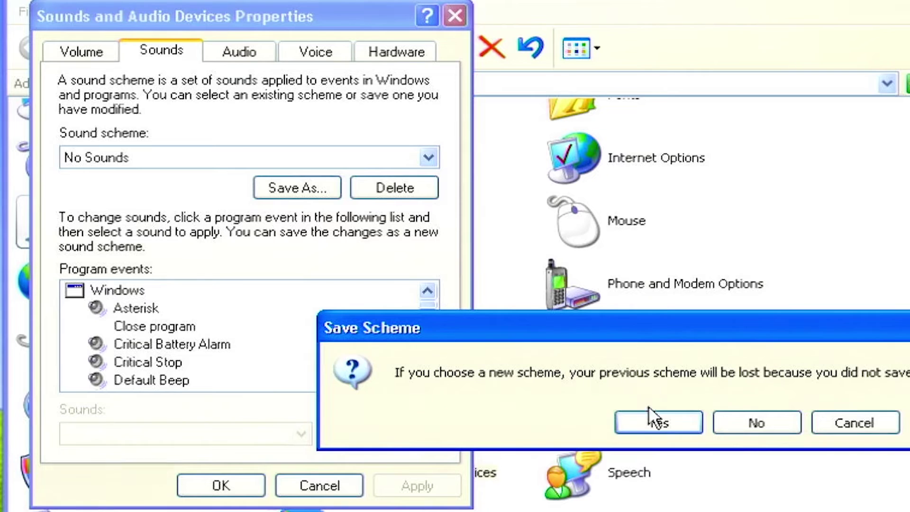
{"action": "left_click", "coordinate": [788, 417]}
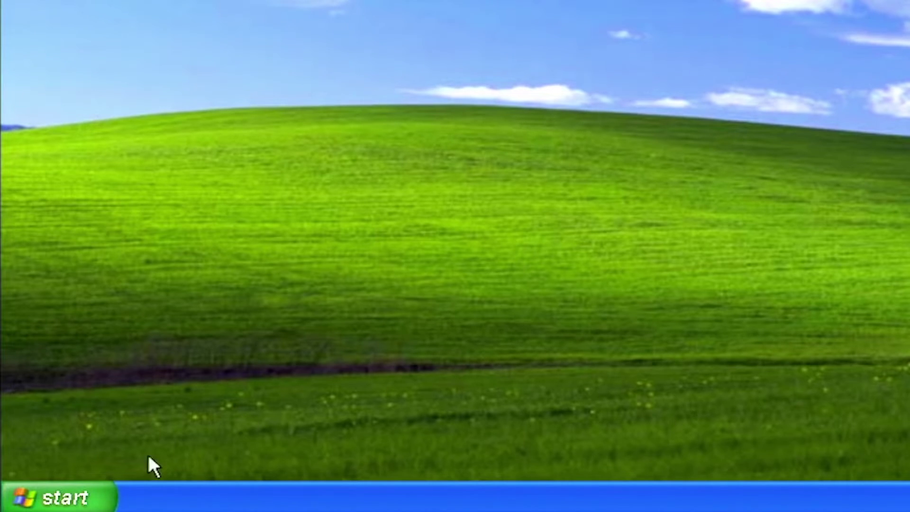
Reopen Sounds and Audio Devices from Control Panel, select No Sounds again, and apply it.
{"action": "left_click", "coordinate": [62, 497]}
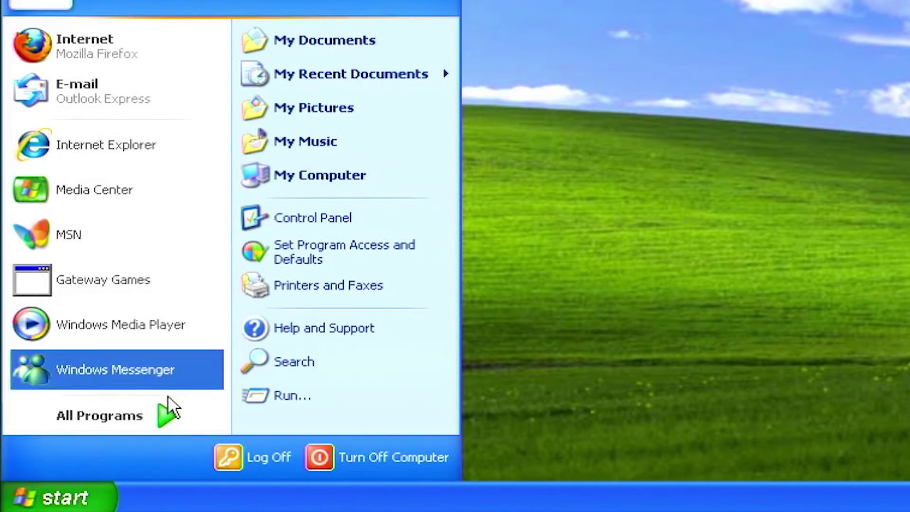
{"action": "left_click", "coordinate": [348, 221]}
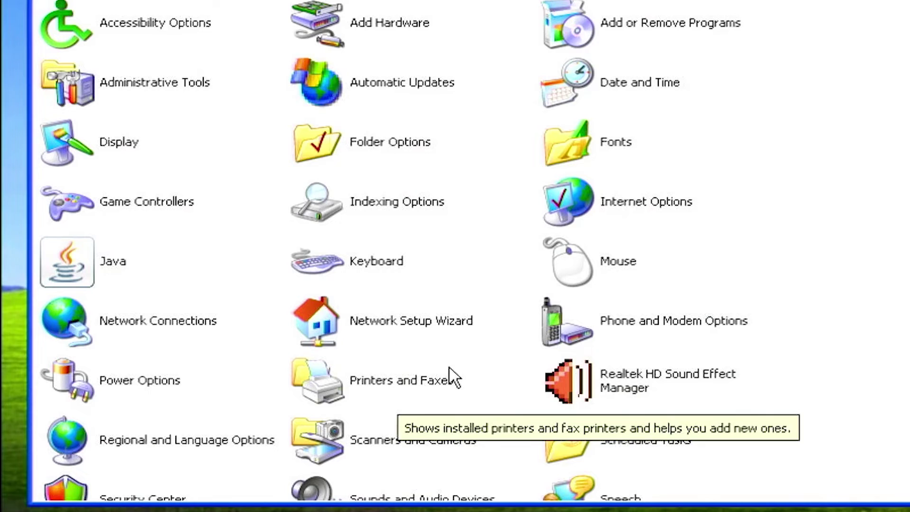
{"action": "scroll", "coordinate": [522, 325], "scroll_direction": "down", "scroll_amount": 3}
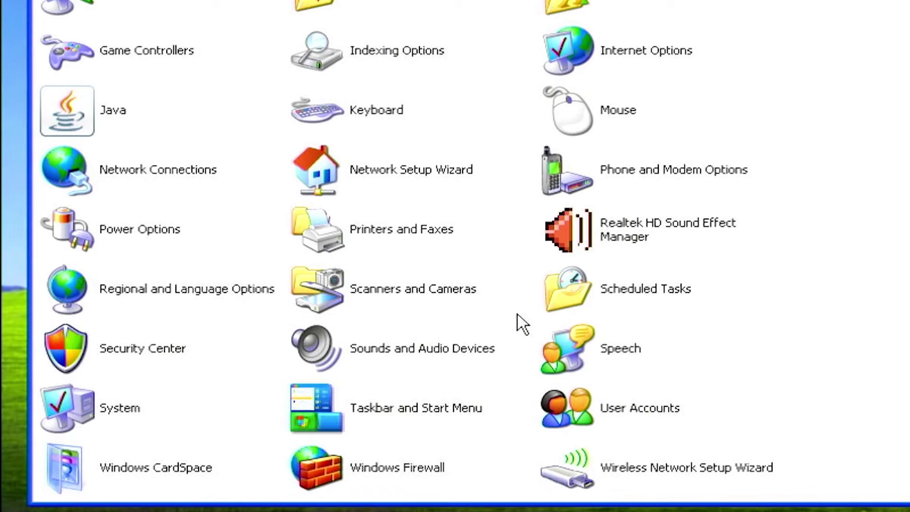
{"action": "double_click", "coordinate": [407, 352]}
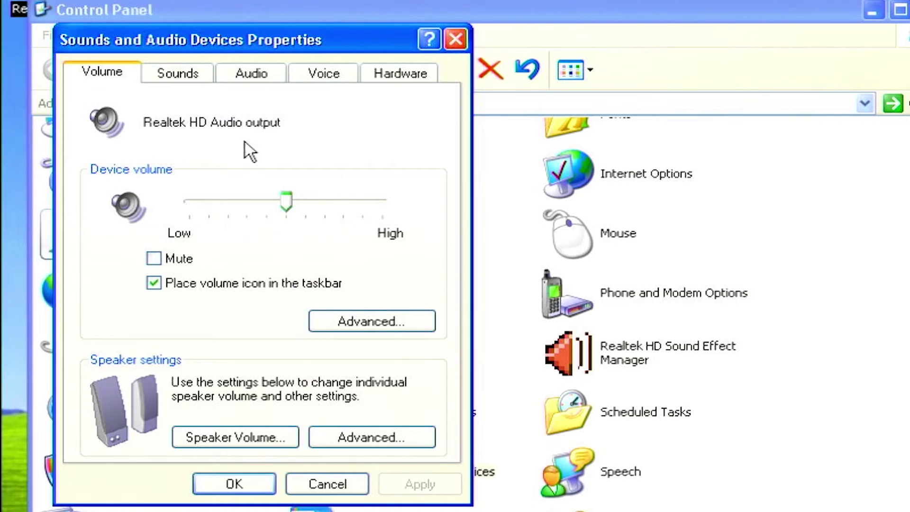
{"action": "left_click", "coordinate": [189, 69]}
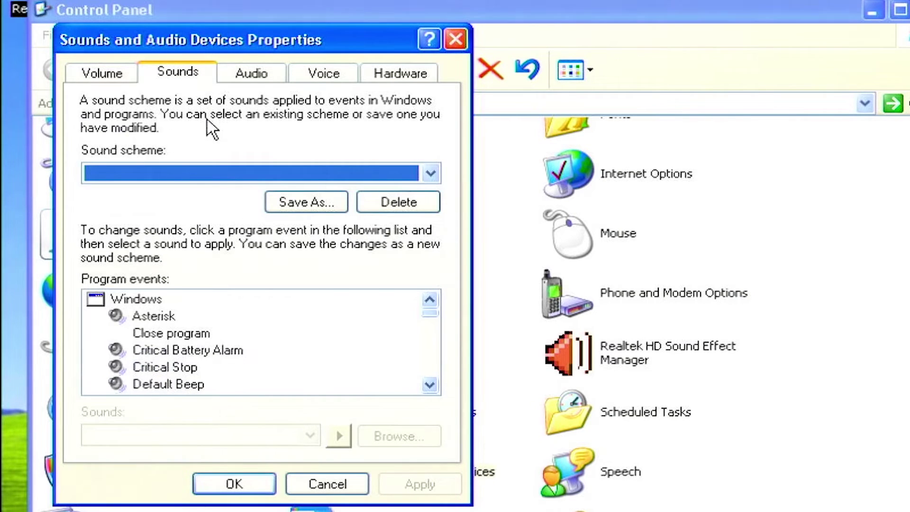
{"action": "left_click", "coordinate": [430, 173]}
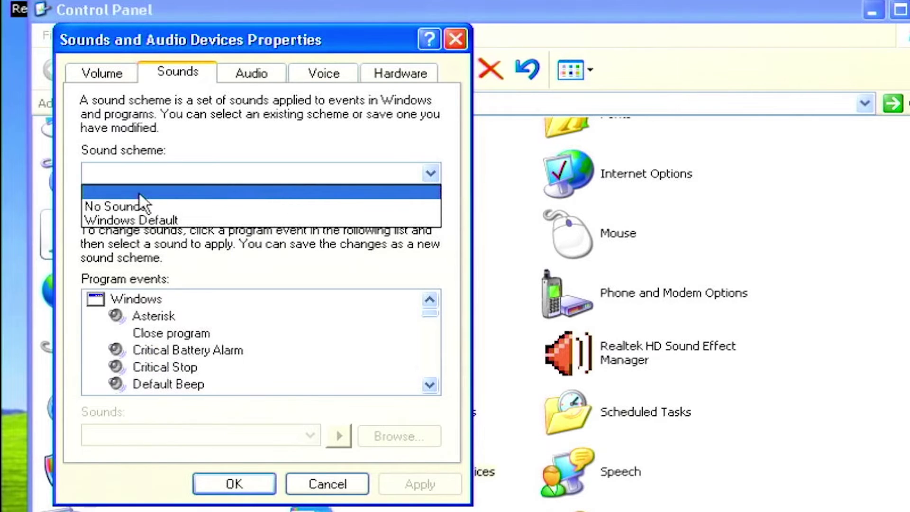
{"action": "left_click", "coordinate": [133, 205]}
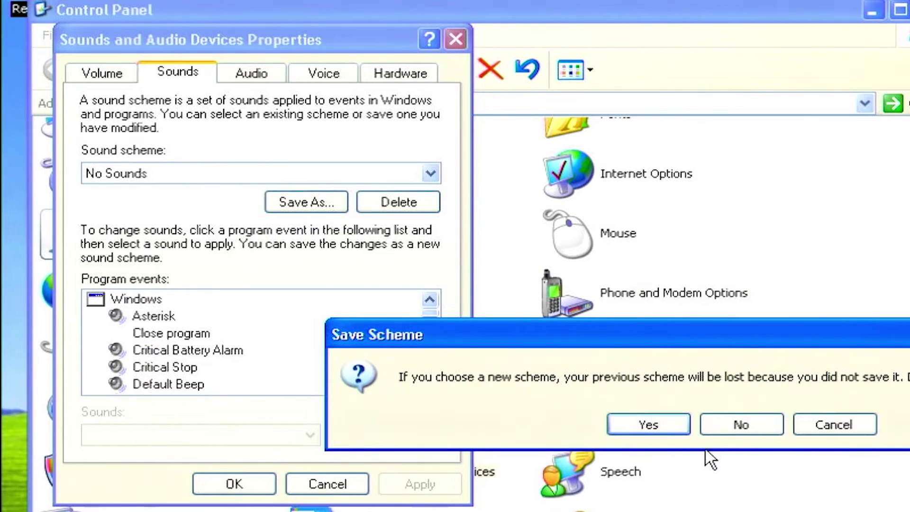
{"action": "left_click", "coordinate": [769, 420]}
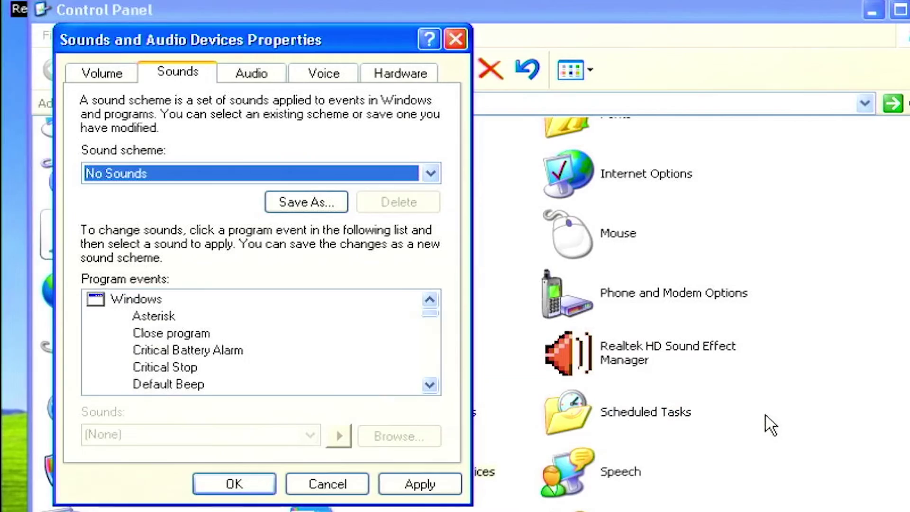
{"action": "left_click", "coordinate": [434, 492]}
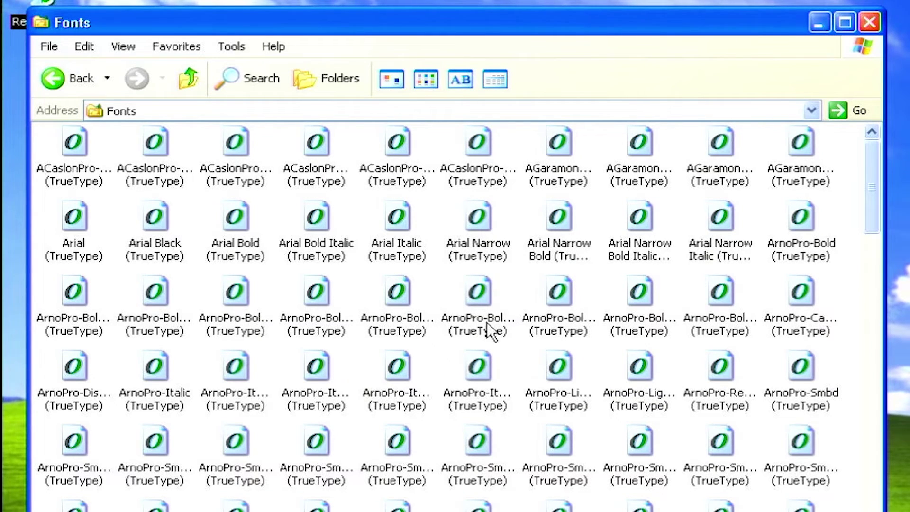
Browse the Fonts folder down to the Comic Sans MS entry.
{"action": "left_click", "coordinate": [383, 380]}
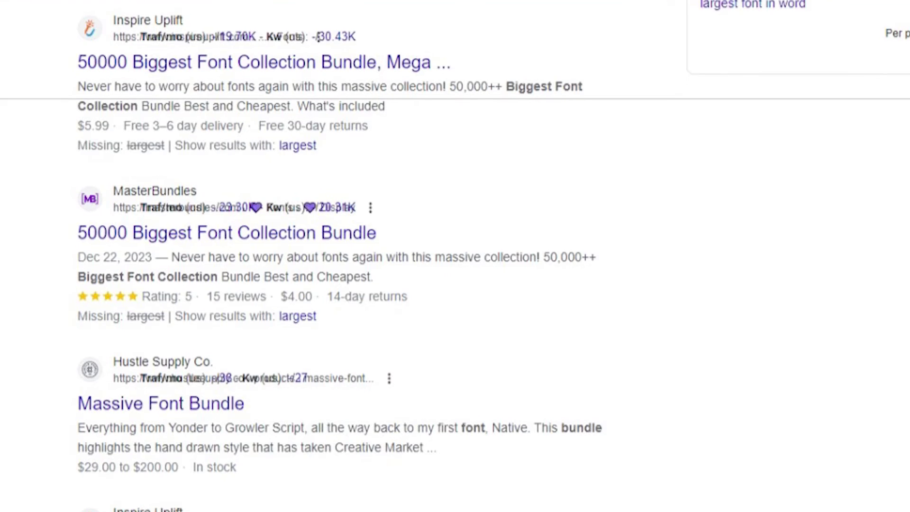
{"action": "scroll", "coordinate": [455, 256], "scroll_direction": "down", "scroll_amount": 5}
{"action": "scroll", "coordinate": [455, 256], "scroll_direction": "down", "scroll_amount": 5}
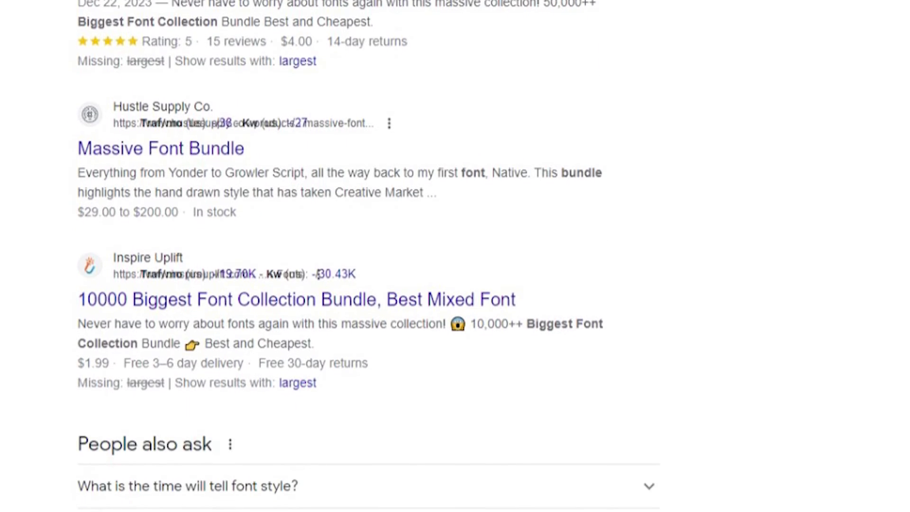
{"action": "scroll", "coordinate": [455, 256], "scroll_direction": "down", "scroll_amount": 2}
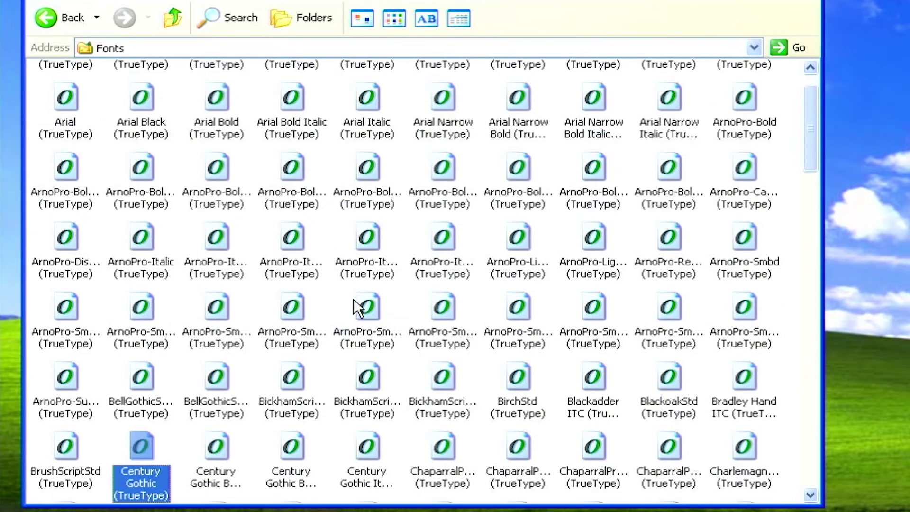
{"action": "key", "text": "o"}
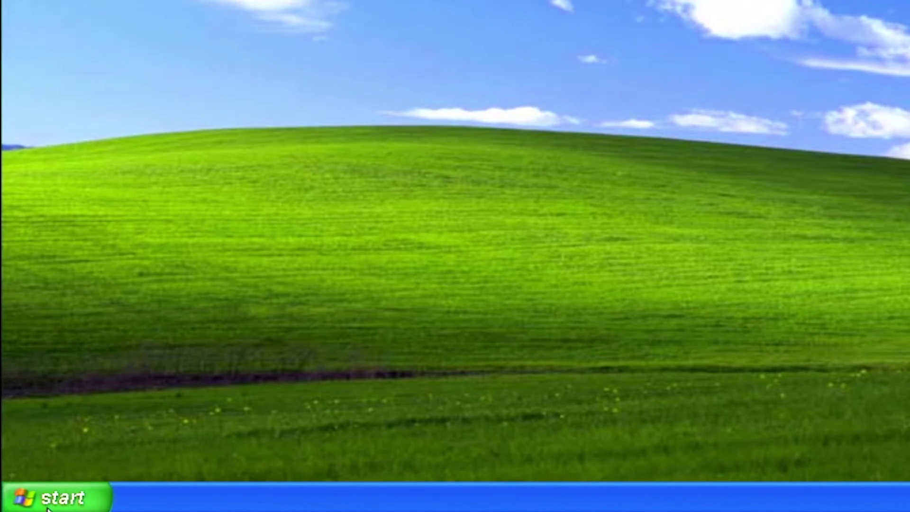
Open the Fonts folder from Control Panel.
{"action": "left_click", "coordinate": [47, 506]}
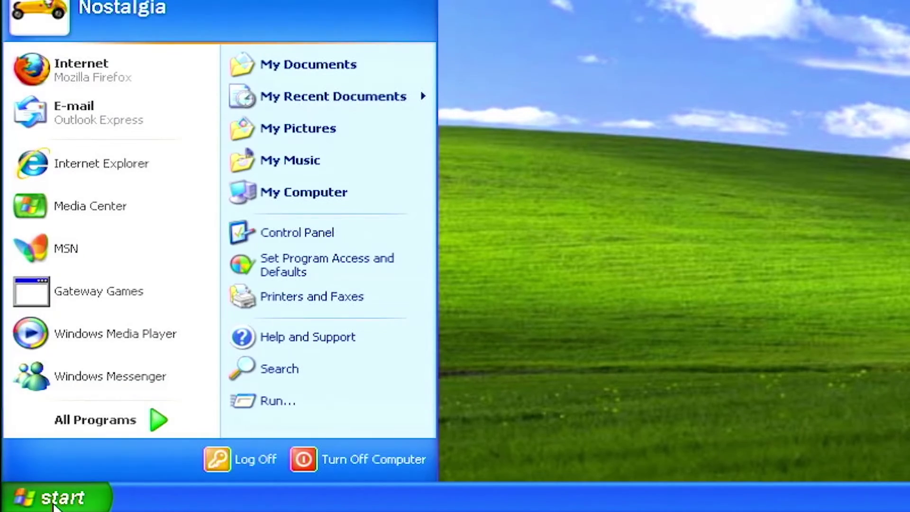
{"action": "left_click", "coordinate": [321, 235]}
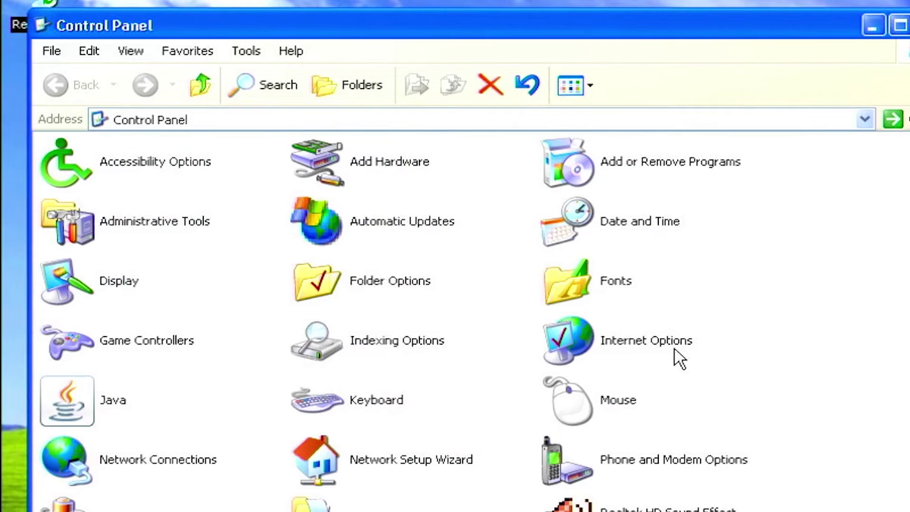
{"action": "scroll", "coordinate": [654, 365], "scroll_direction": "down", "scroll_amount": 3}
{"action": "scroll", "coordinate": [616, 237], "scroll_direction": "up", "scroll_amount": 3}
{"action": "double_click", "coordinate": [602, 287]}
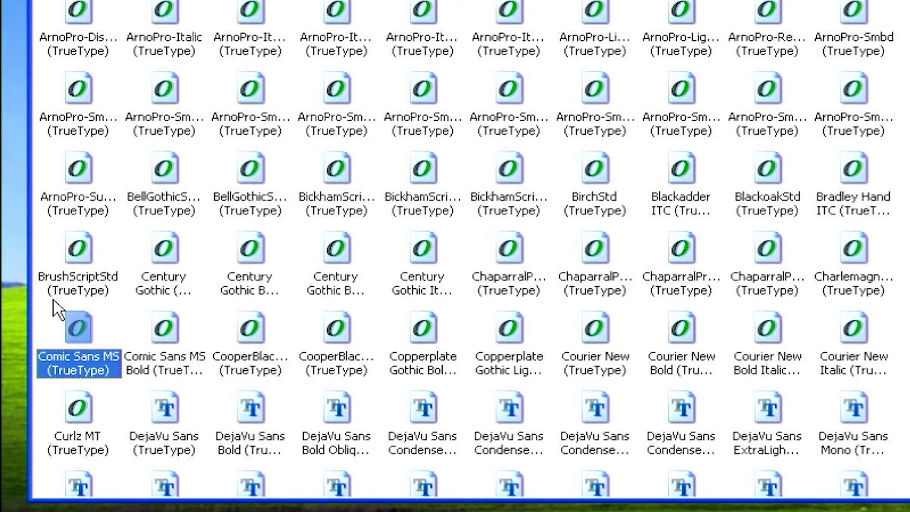
Delete the Comic Sans MS and Comic Sans MS Bold fonts, confirming with Yes.
{"action": "left_click_drag", "start_coordinate": [48, 301], "coordinate": [172, 354]}
{"action": "right_click", "coordinate": [153, 334]}
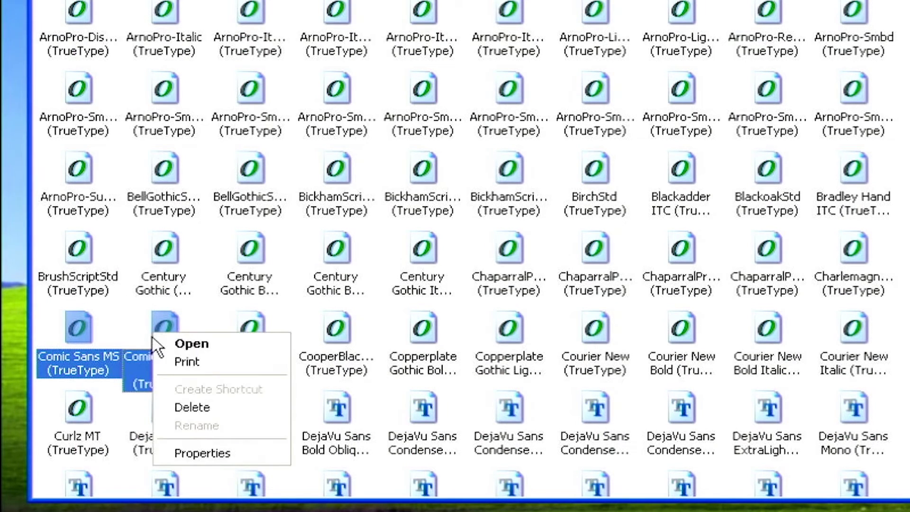
{"action": "left_click", "coordinate": [187, 407]}
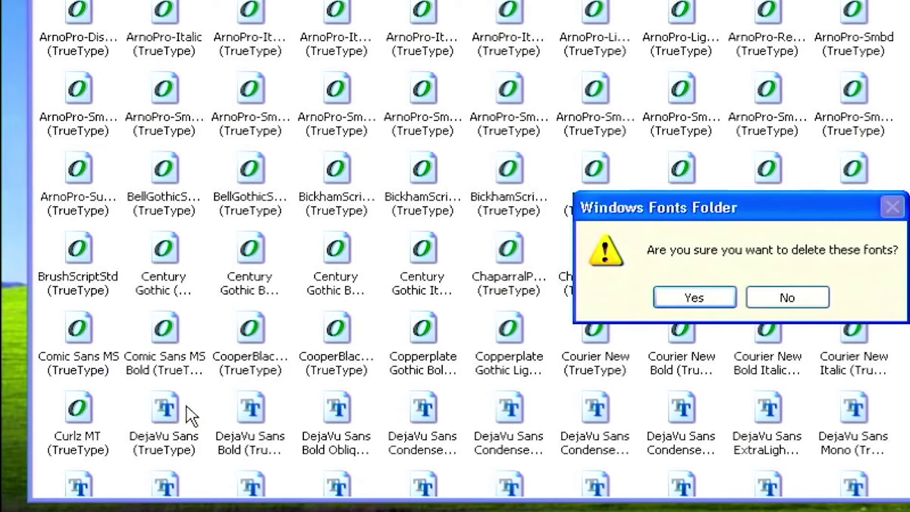
{"action": "left_click", "coordinate": [693, 304]}
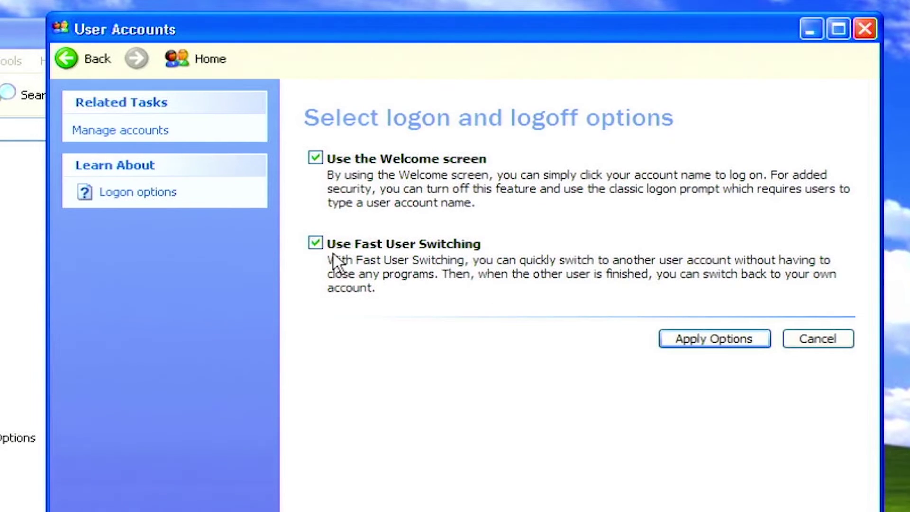
Untick 'Use Fast User Switching' under User Accounts' log on or off options.
{"action": "left_click", "coordinate": [316, 245]}
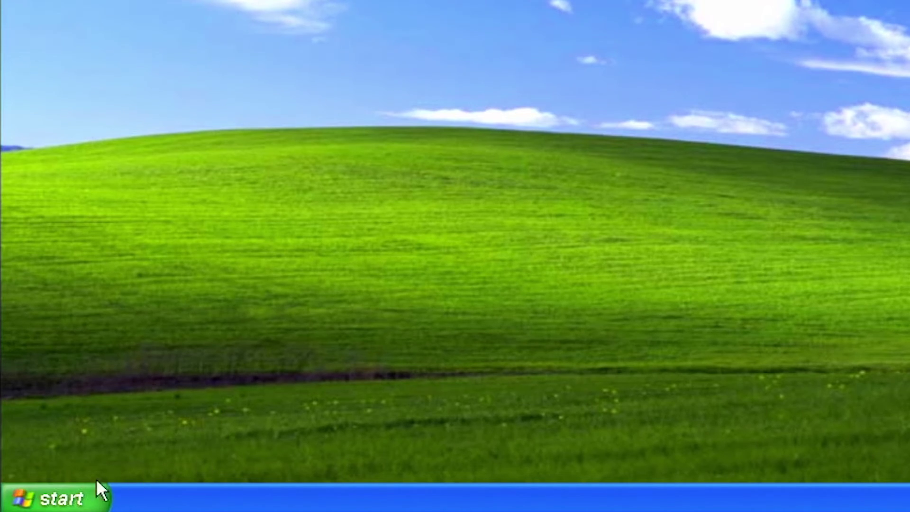
{"action": "left_click", "coordinate": [42, 496]}
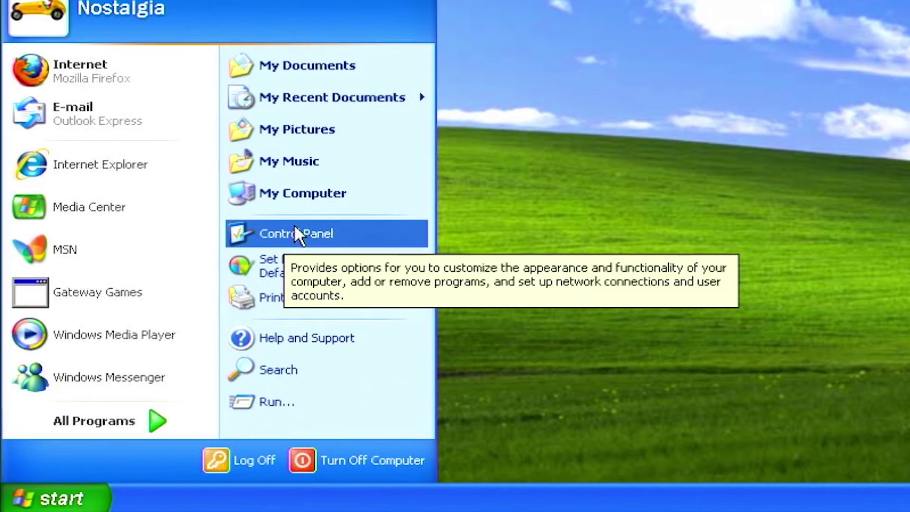
{"action": "left_click", "coordinate": [287, 234]}
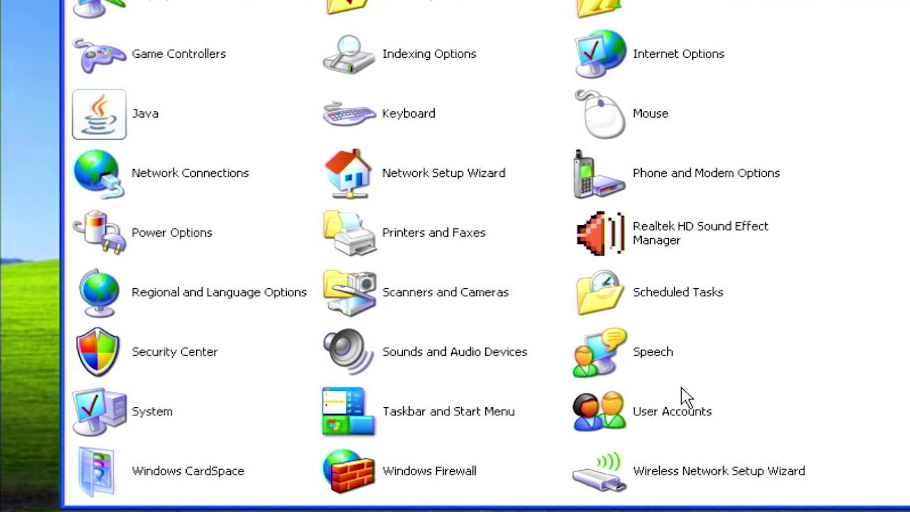
{"action": "double_click", "coordinate": [691, 408]}
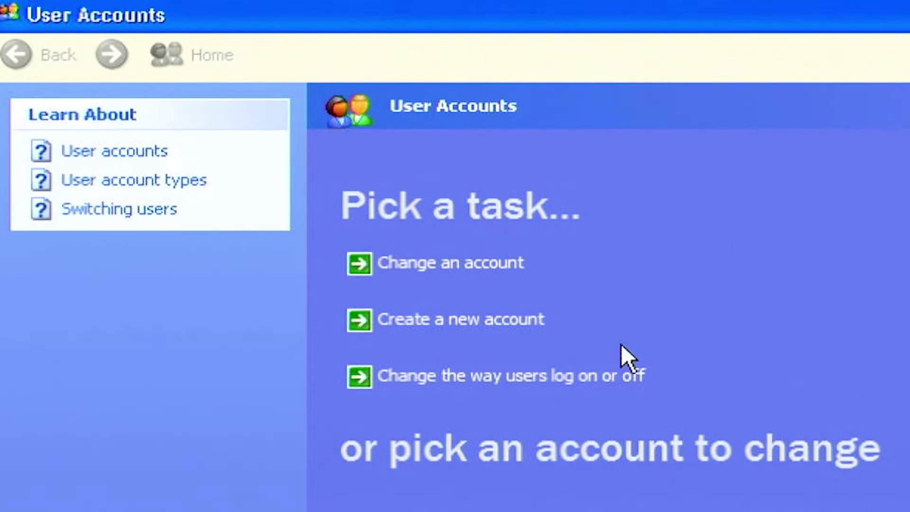
{"action": "left_click", "coordinate": [598, 382]}
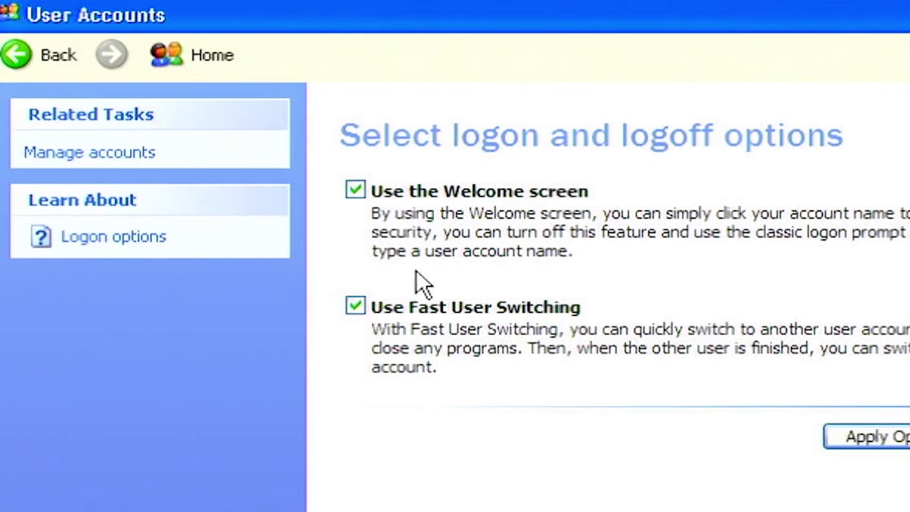
{"action": "left_click", "coordinate": [366, 312]}
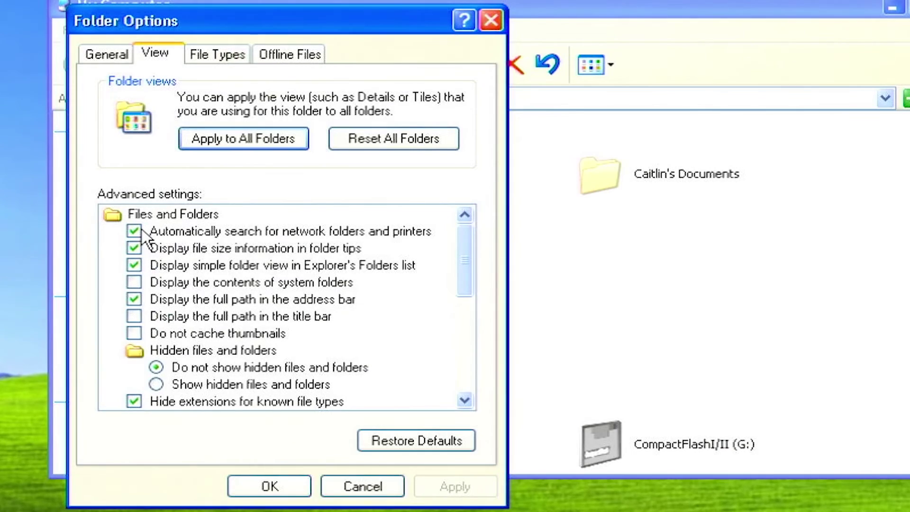
Uncheck 'Automatically search for network folders and printers', apply it, and close Folder Options.
{"action": "left_click", "coordinate": [138, 230]}
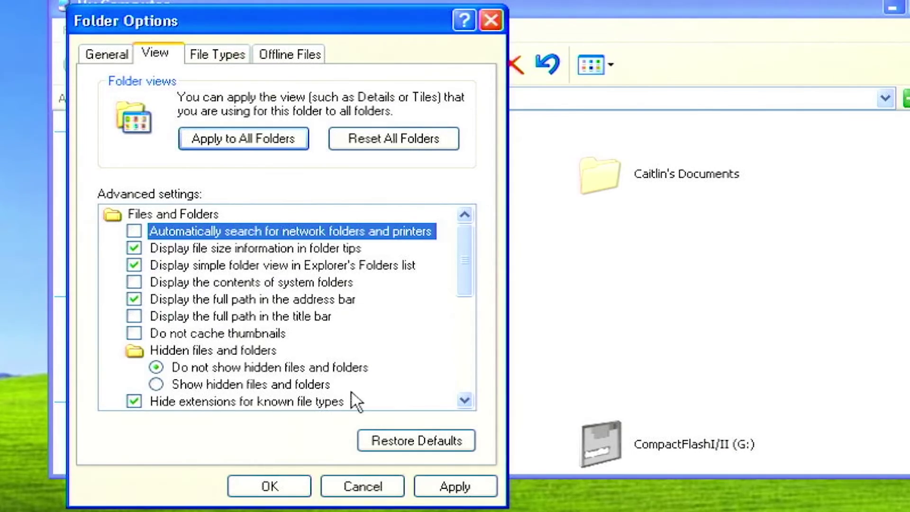
{"action": "left_click", "coordinate": [455, 487]}
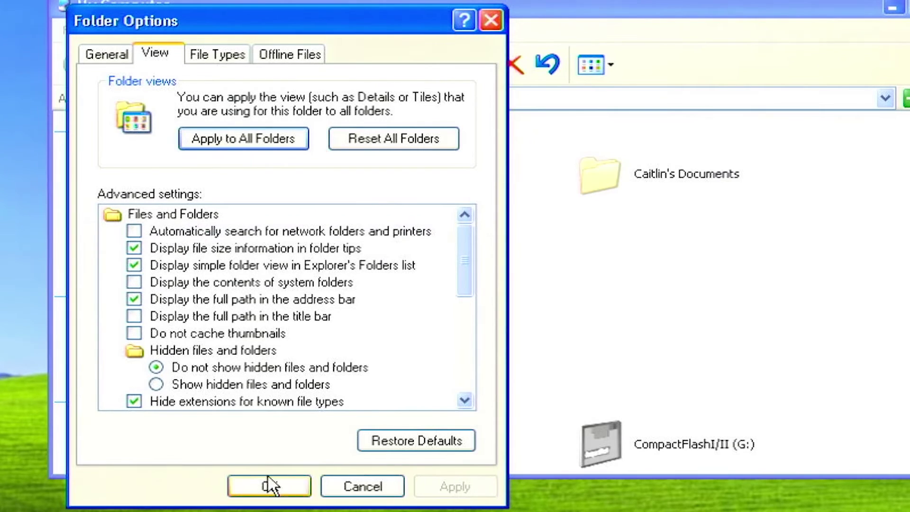
{"action": "left_click", "coordinate": [239, 482]}
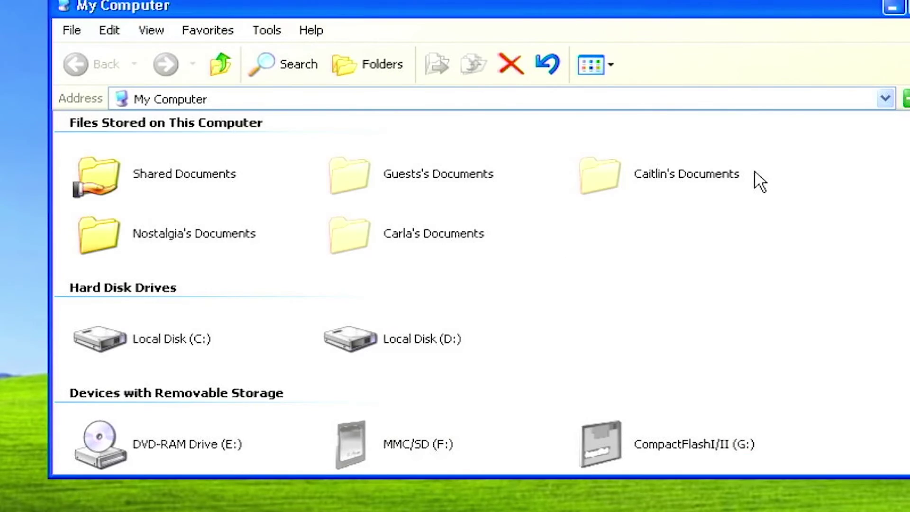
{"action": "scroll", "coordinate": [756, 180], "scroll_direction": "down", "scroll_amount": 3}
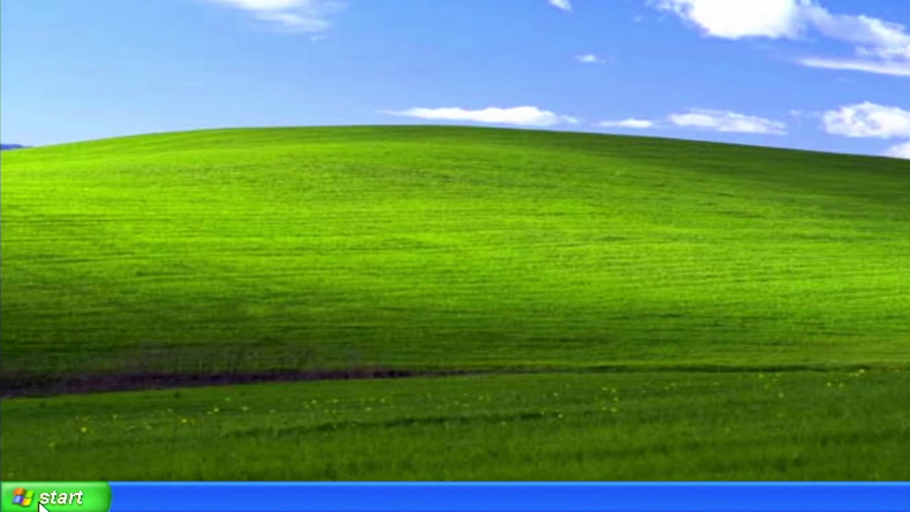
Through My Computer's Folder Options View tab, uncheck 'Automatically search for network folders and printers' and apply.
{"action": "left_click", "coordinate": [26, 501]}
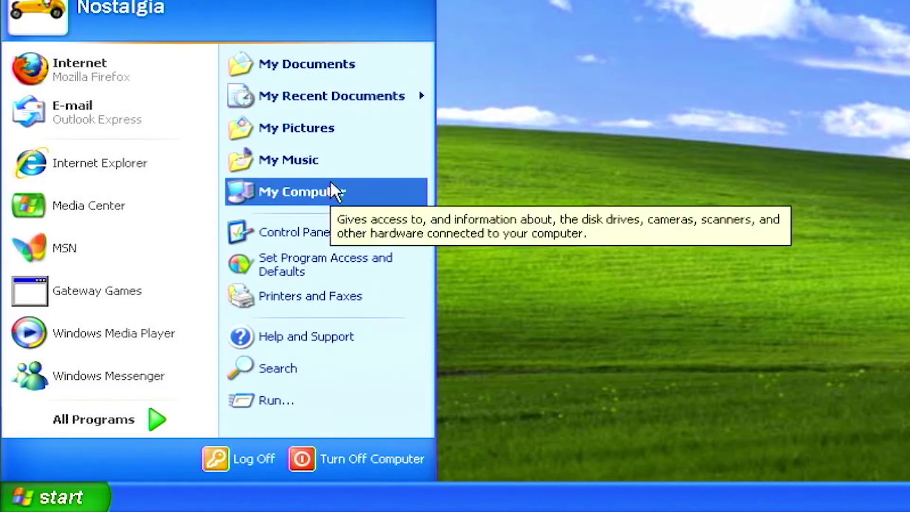
{"action": "left_click", "coordinate": [361, 189]}
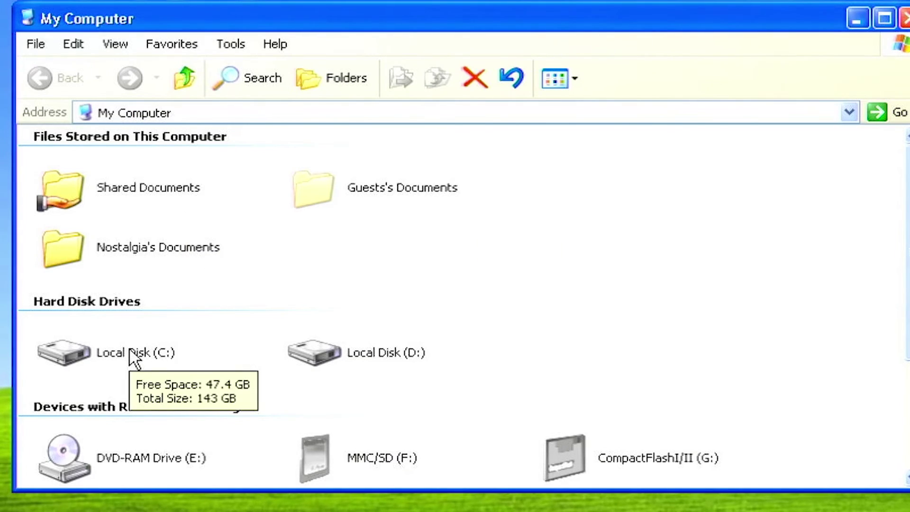
{"action": "left_click", "coordinate": [135, 360]}
{"action": "left_click", "coordinate": [667, 344]}
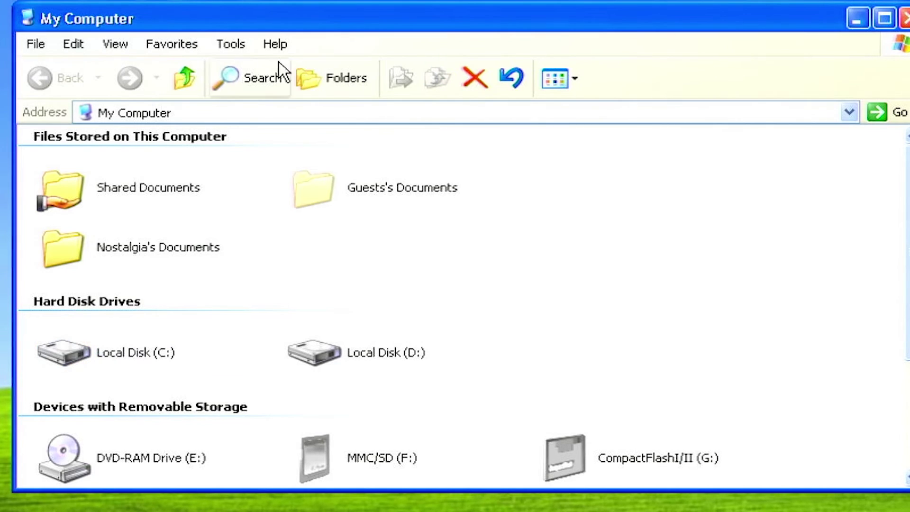
{"action": "left_click", "coordinate": [211, 44]}
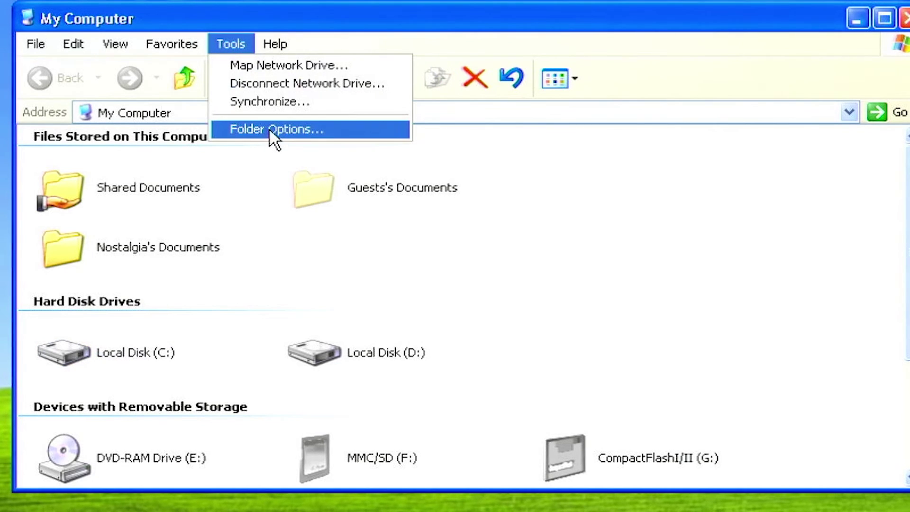
{"action": "left_click", "coordinate": [270, 129]}
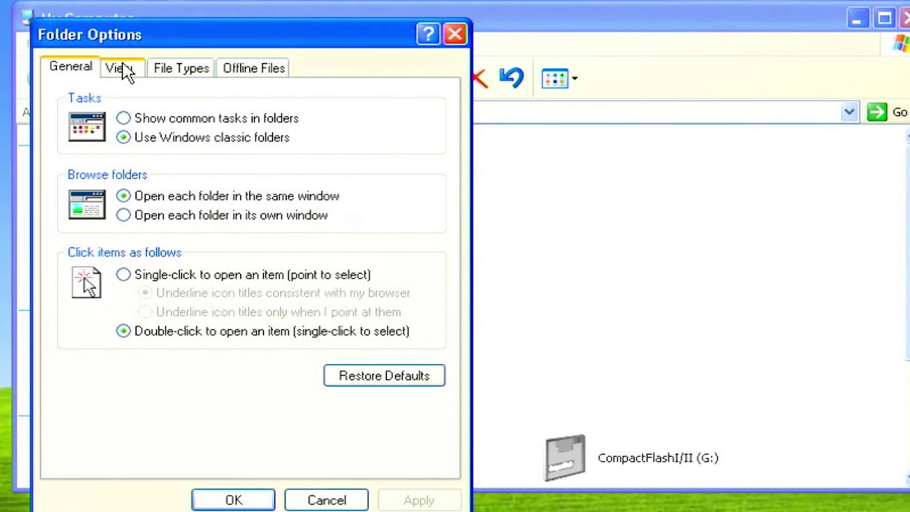
{"action": "left_click", "coordinate": [121, 70]}
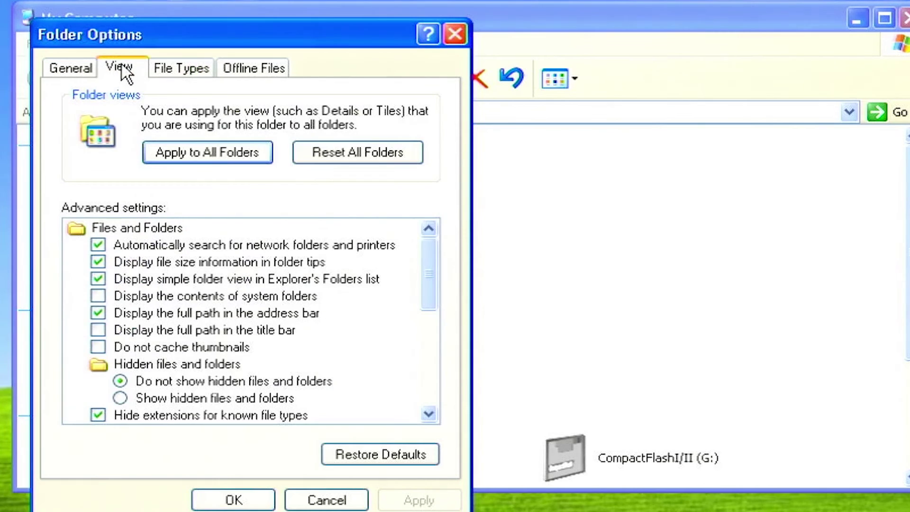
{"action": "left_click", "coordinate": [103, 246]}
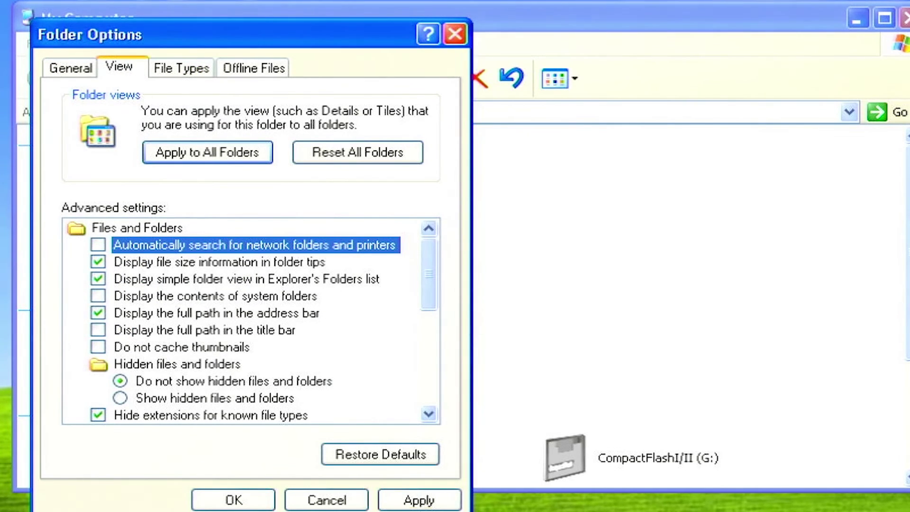
{"action": "left_click", "coordinate": [424, 502]}
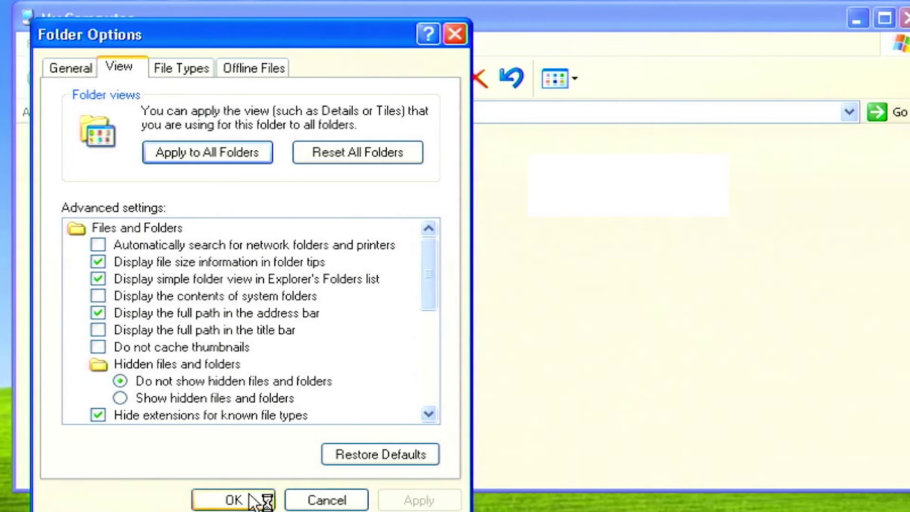
{"action": "left_click", "coordinate": [205, 501]}
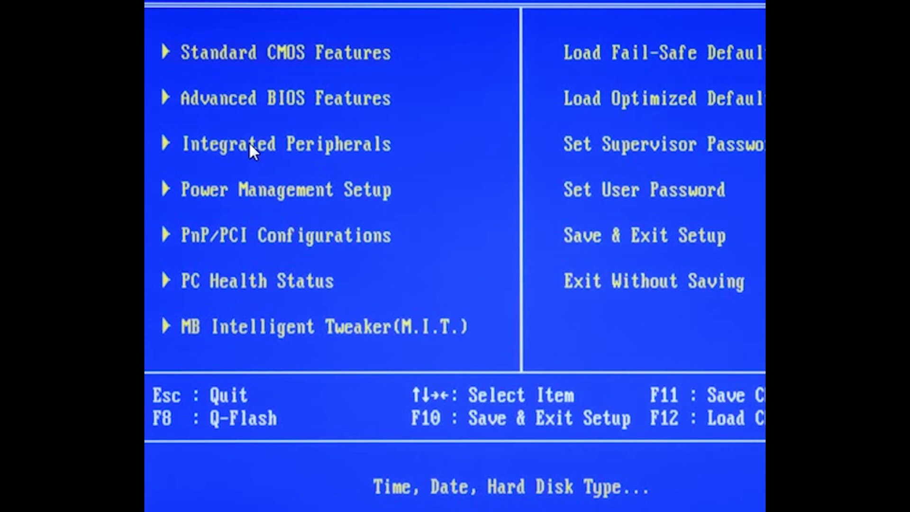
{"action": "left_click", "coordinate": [298, 143]}
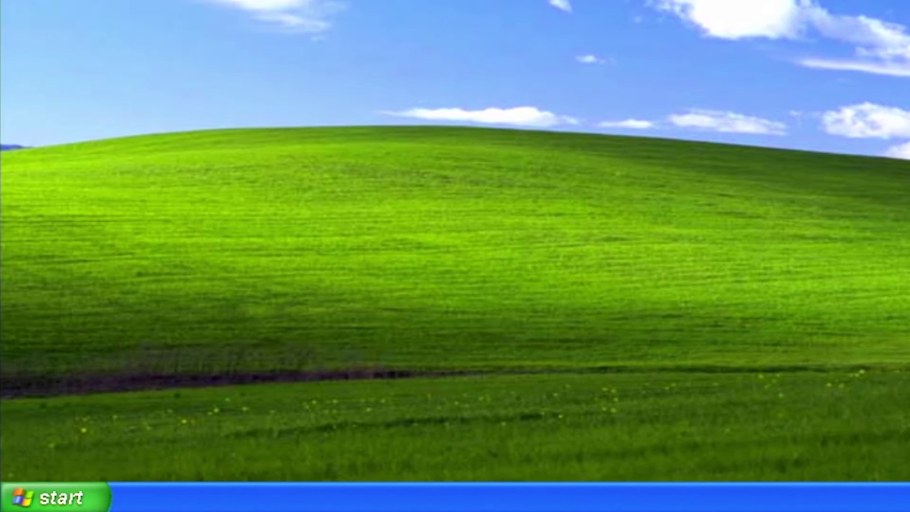
Open Device Manager from My Computer's System Properties Hardware settings.
{"action": "left_click", "coordinate": [91, 496]}
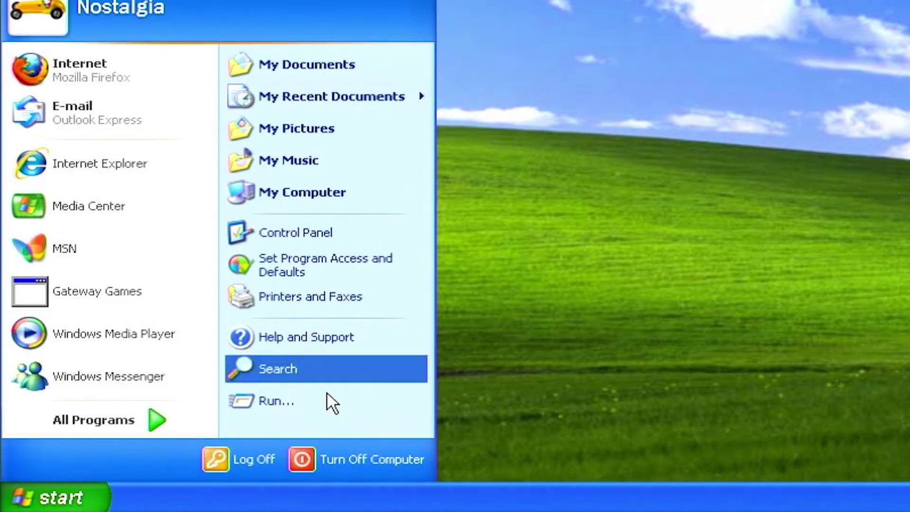
{"action": "right_click", "coordinate": [383, 193]}
{"action": "left_click", "coordinate": [439, 379]}
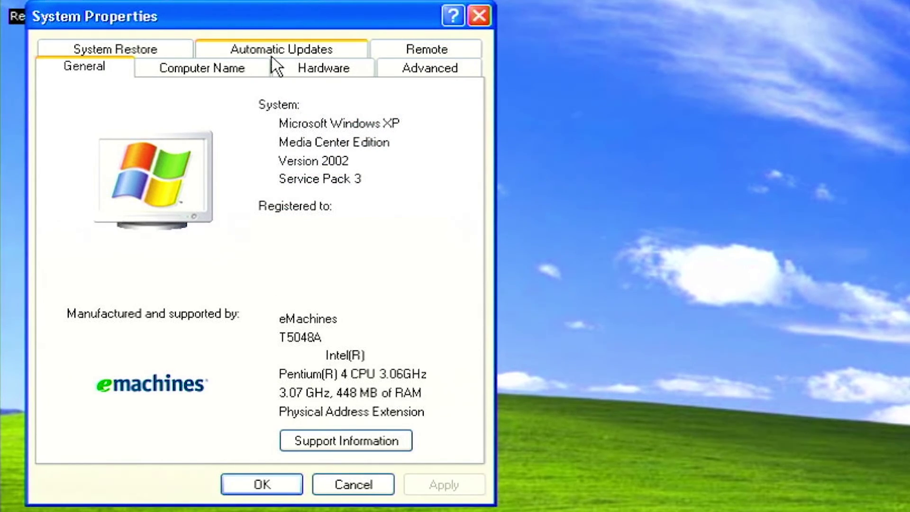
{"action": "left_click", "coordinate": [319, 74]}
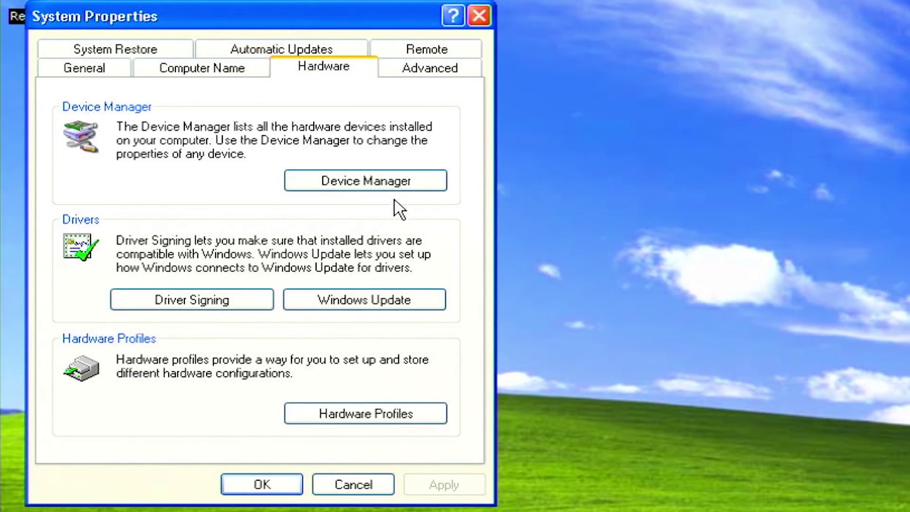
{"action": "left_click", "coordinate": [414, 188]}
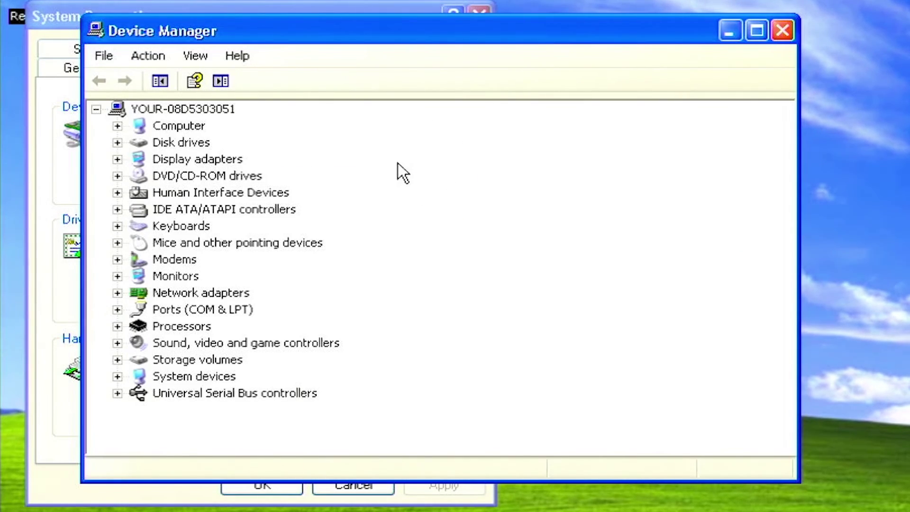
Disable the PCI Soft Data Fax Modem with SmartCP under Modems and confirm.
{"action": "left_click", "coordinate": [118, 259]}
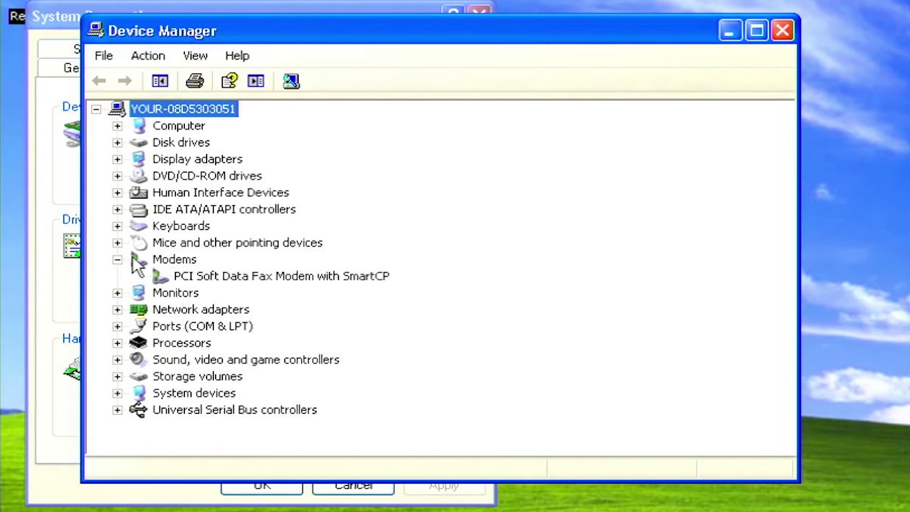
{"action": "left_click", "coordinate": [262, 276]}
{"action": "right_click", "coordinate": [298, 279]}
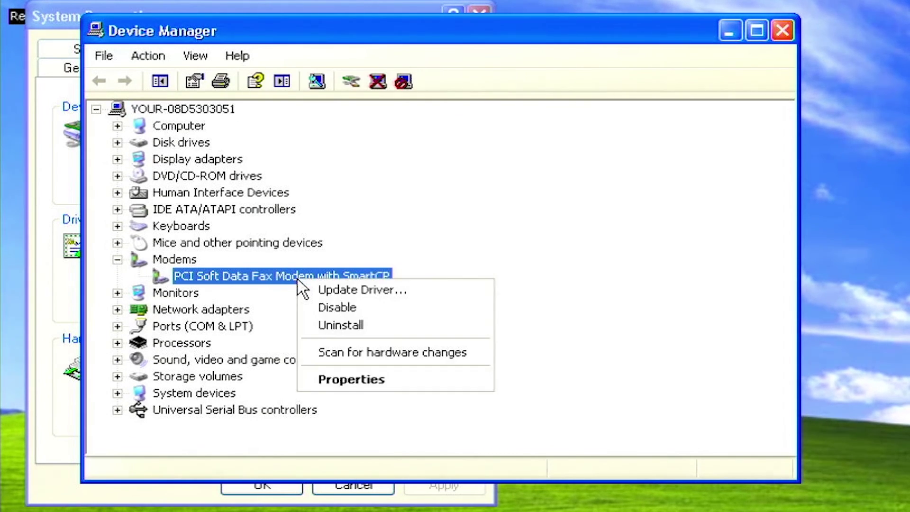
{"action": "left_click", "coordinate": [337, 307]}
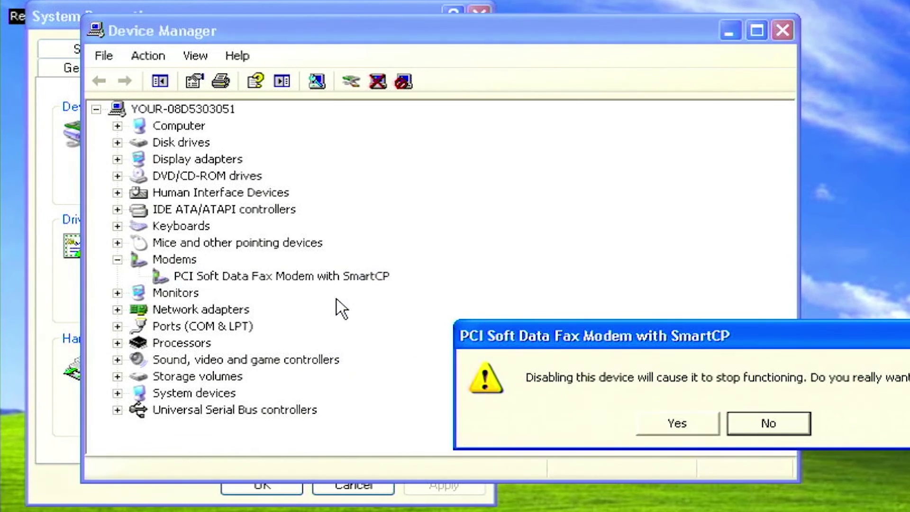
{"action": "left_click", "coordinate": [690, 423]}
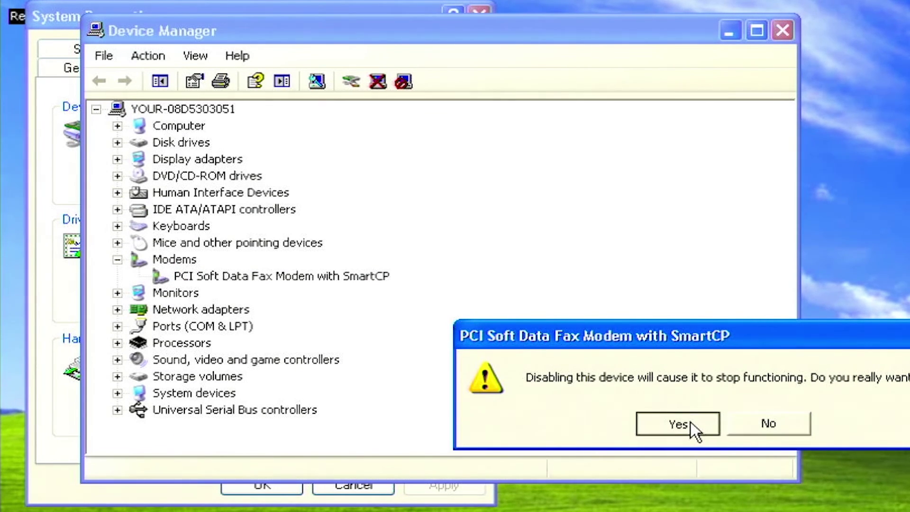